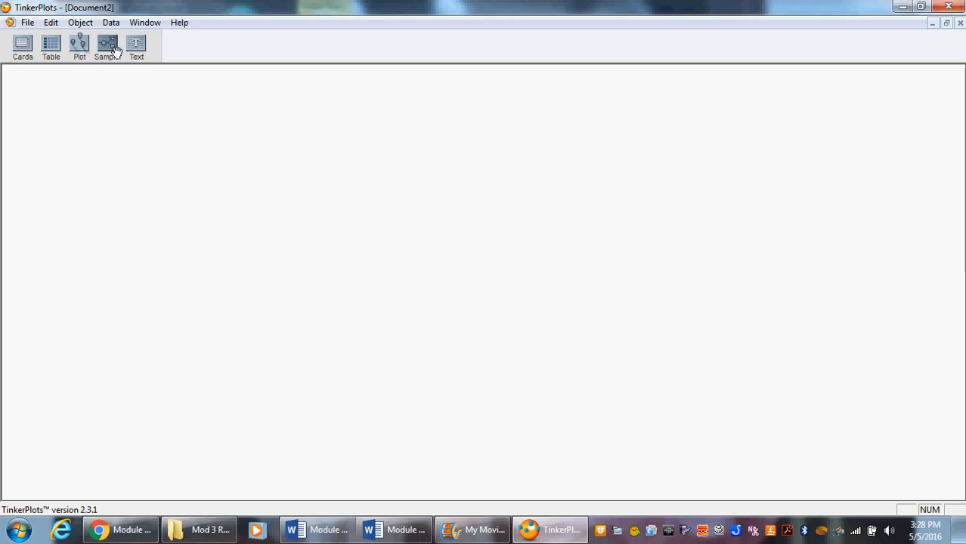
# Step: Place a sampler in the empty document and run it with the Draw count set to 1
pyautogui.moveTo(330, 360); pyautogui.dragTo(401, 408)
pyautogui.moveTo(263, 178); pyautogui.dragTo(238, 111)
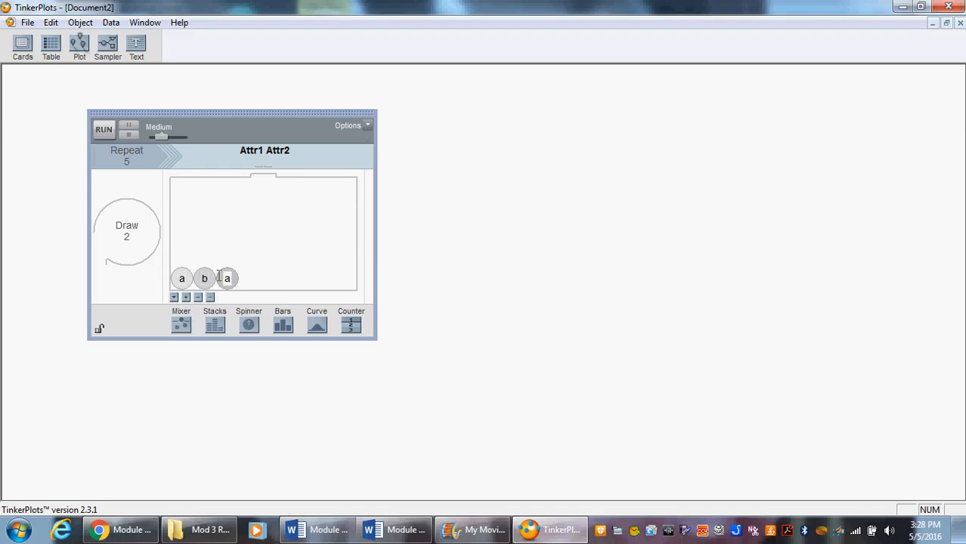
pyautogui.click(124, 237)
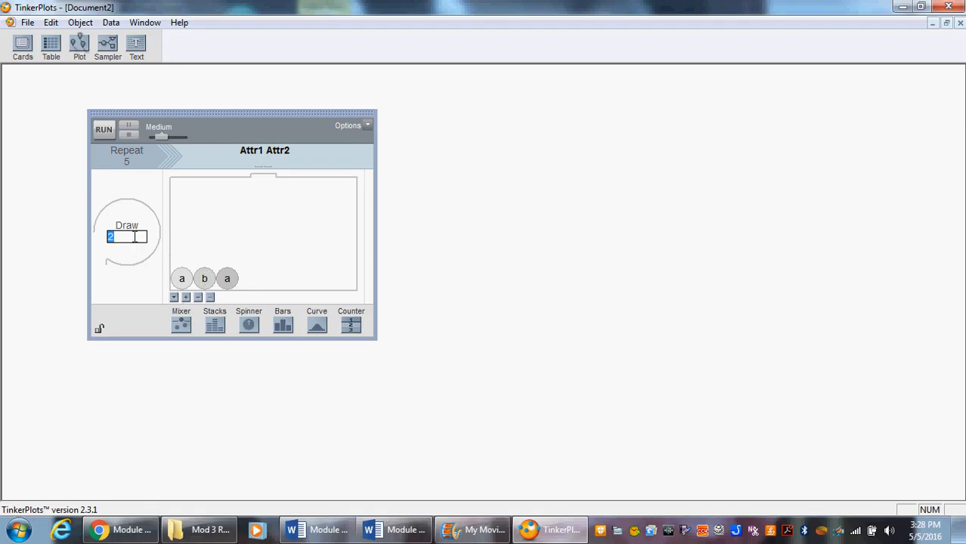
pyautogui.press('Return')
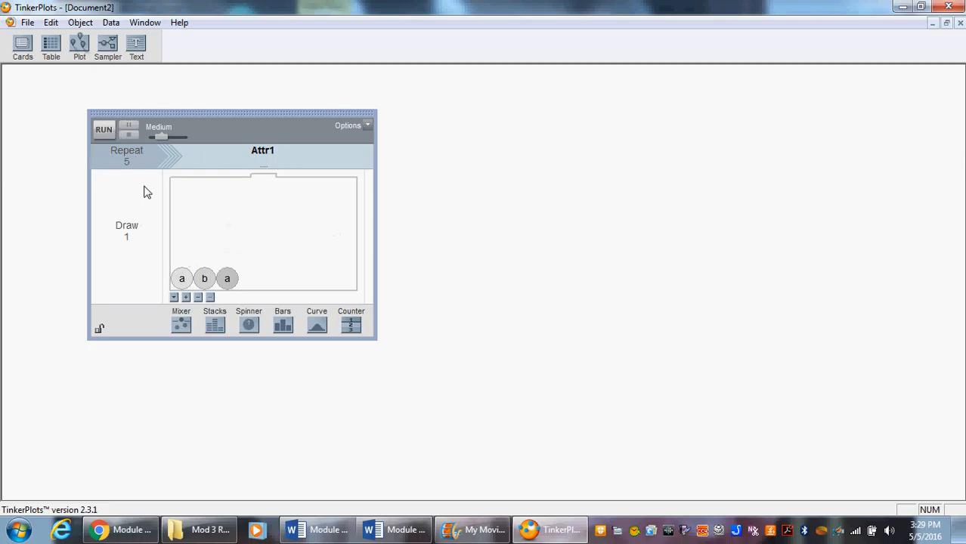
pyautogui.click(104, 132)
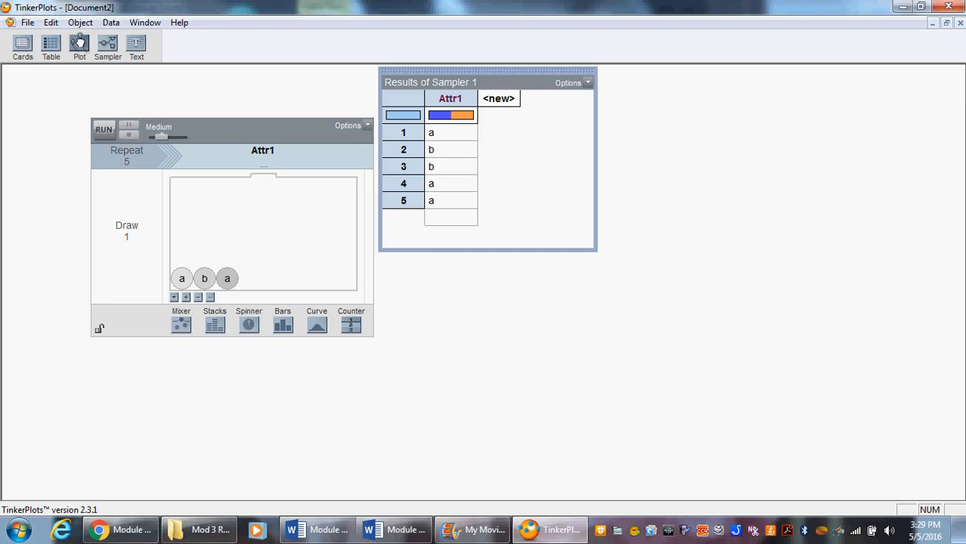
# Step: Build a plot of the sampler results with Attr1 on the horizontal axis, stacked vertically and showing category counts
pyautogui.moveTo(413, 267); pyautogui.dragTo(414, 268)
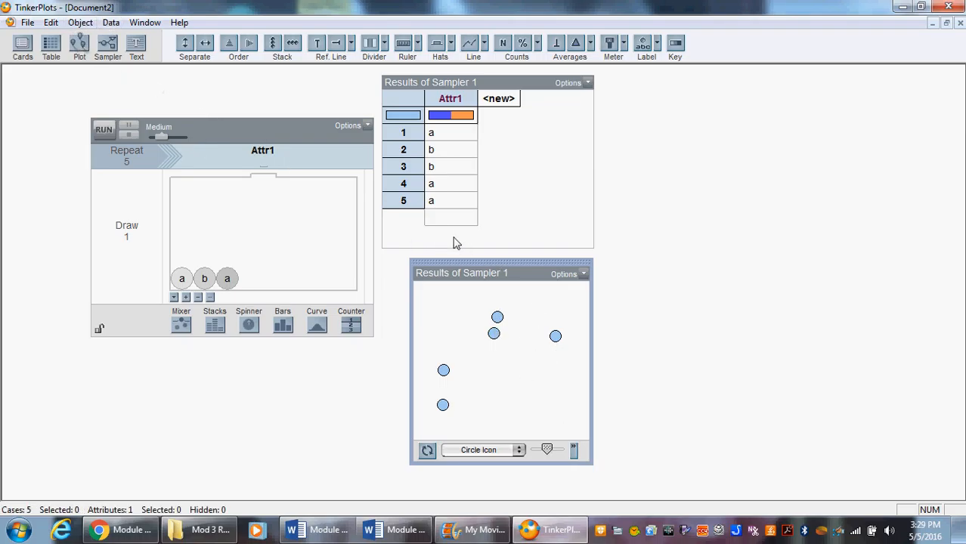
pyautogui.click(444, 98)
pyautogui.moveTo(500, 373); pyautogui.dragTo(492, 425)
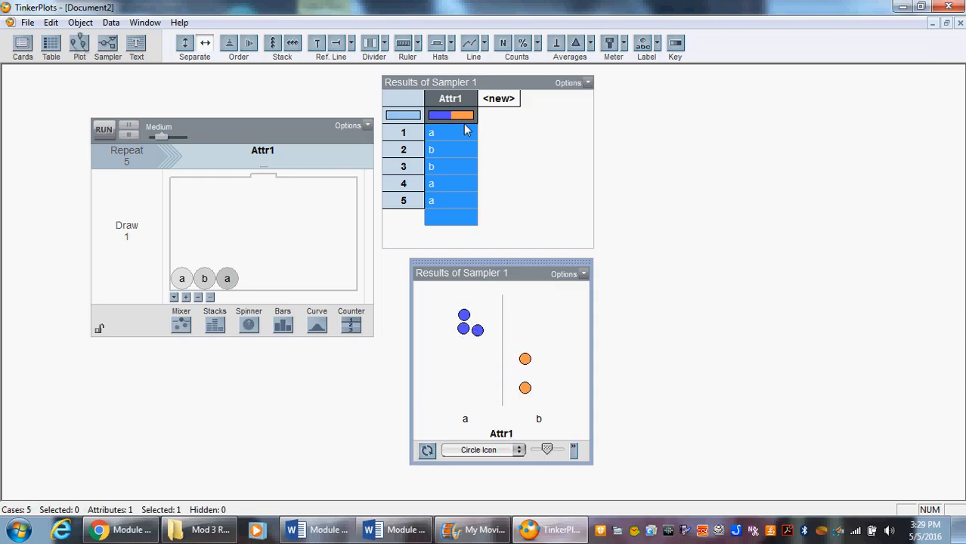
pyautogui.click(273, 44)
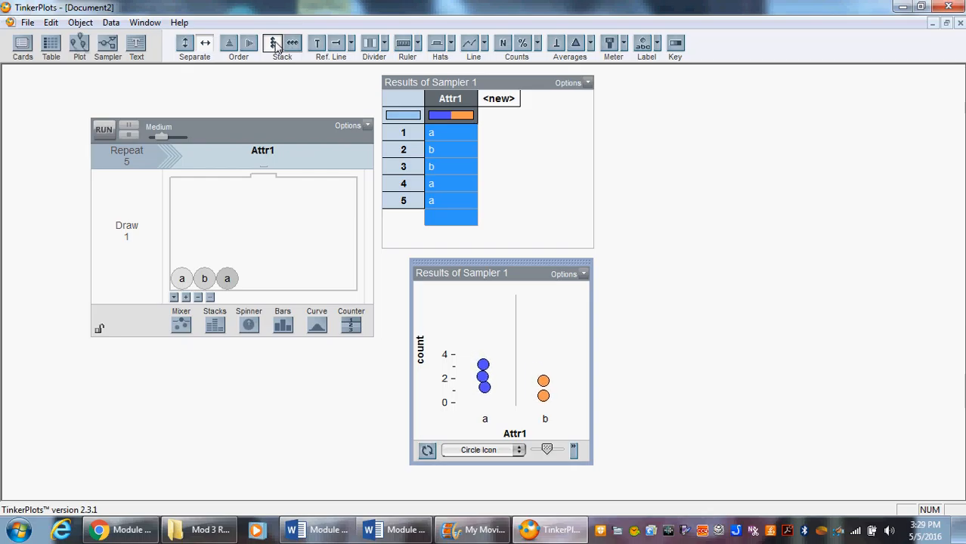
pyautogui.click(502, 43)
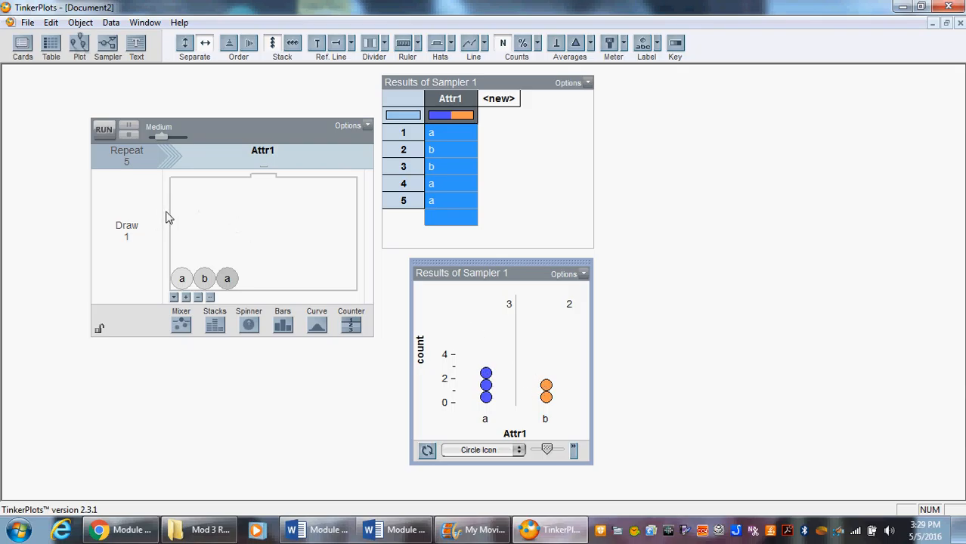
# Step: Raise the sampler's speed to Fast +1000 during a rerun and run it again with Repeat set to 100
pyautogui.click(104, 130)
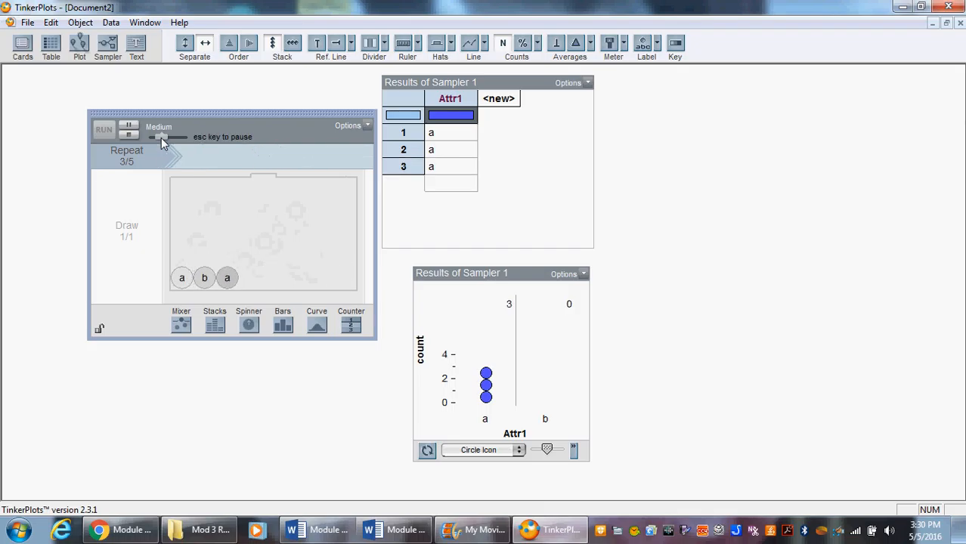
pyautogui.moveTo(161, 138); pyautogui.dragTo(177, 137)
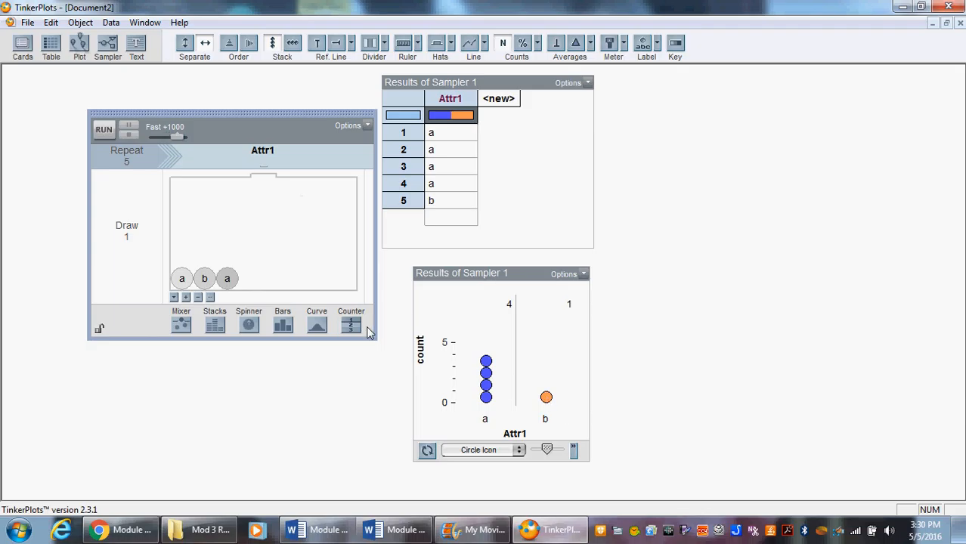
pyautogui.click(127, 161)
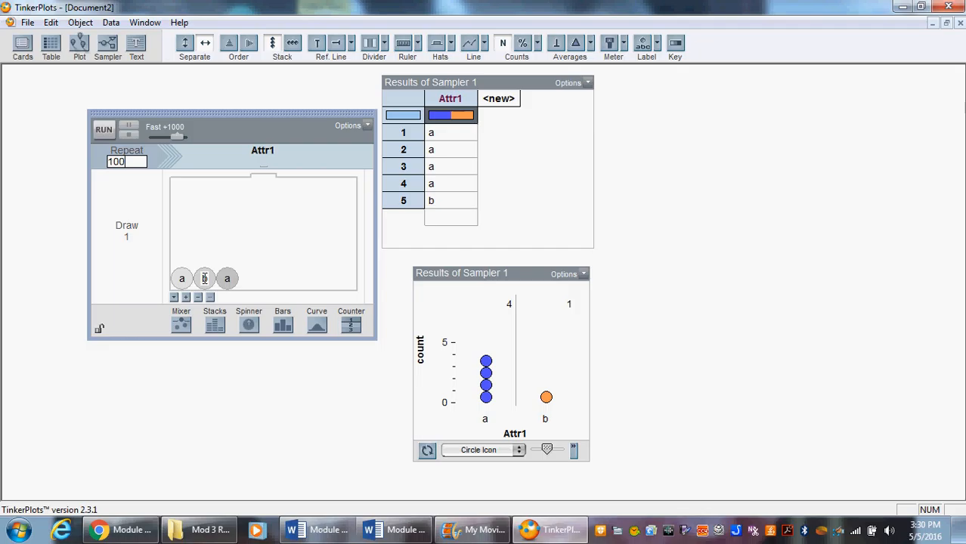
pyautogui.click(105, 133)
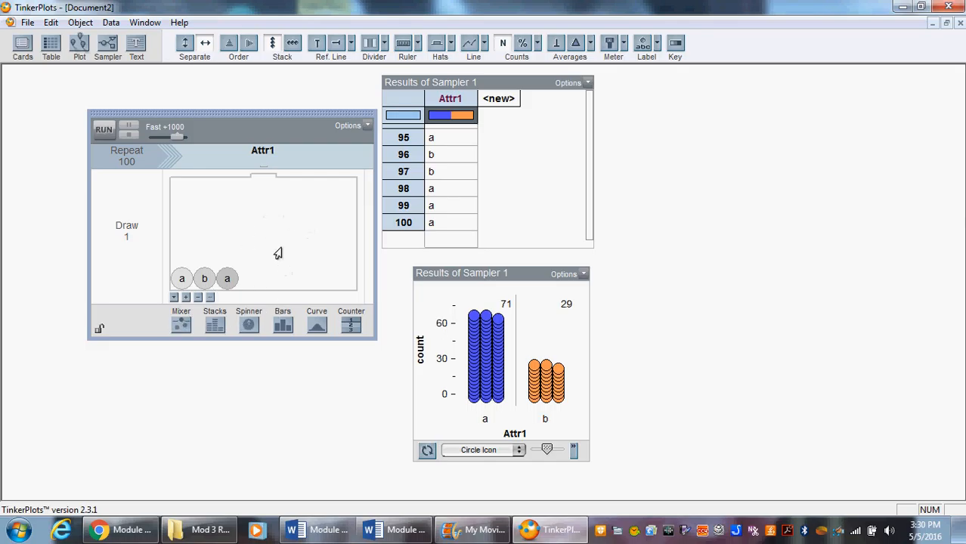
# Step: Set the sampler's Draw count to 2 and run it
pyautogui.click(126, 238)
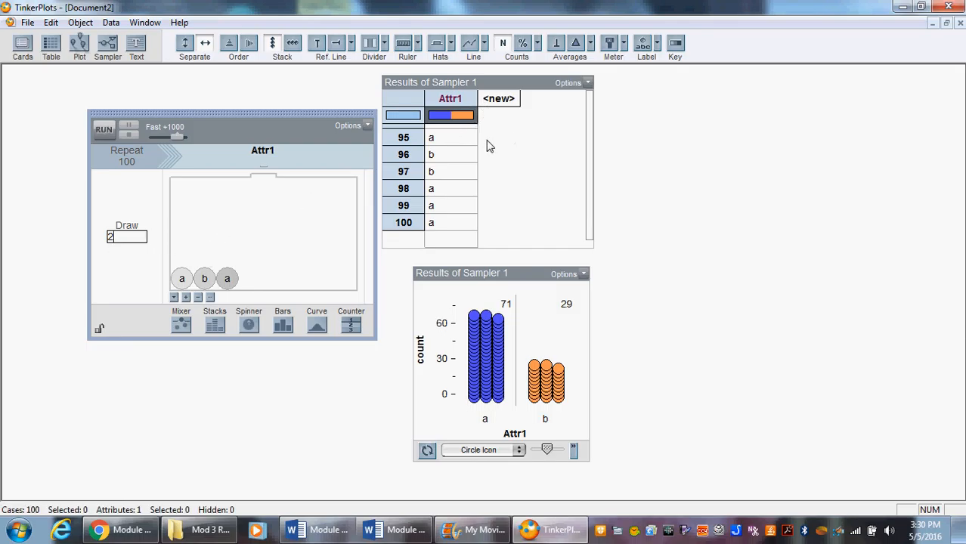
pyautogui.click(104, 131)
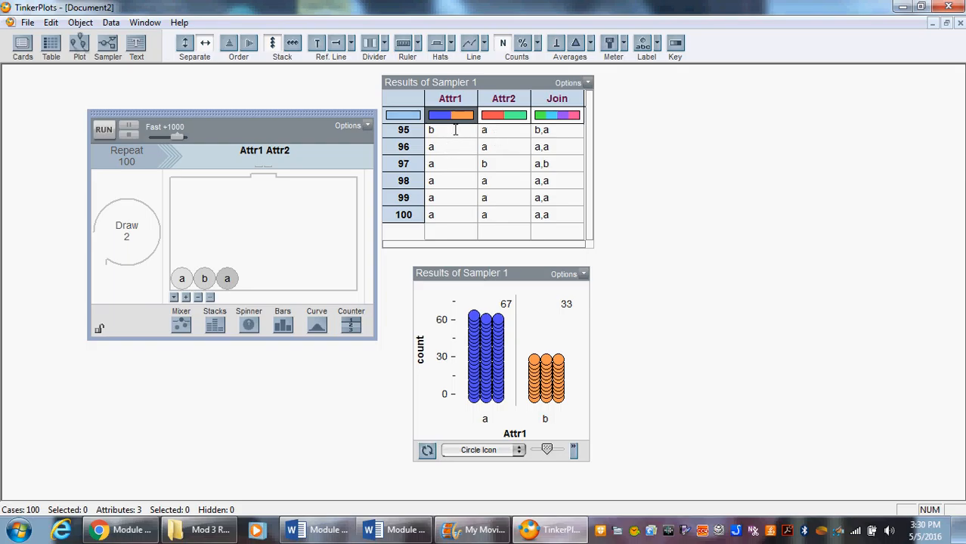
# Step: Run the sampler at Medium speed with Repeat set to 5, slowing it to Very Slow during the run
pyautogui.moveTo(177, 139); pyautogui.dragTo(161, 139)
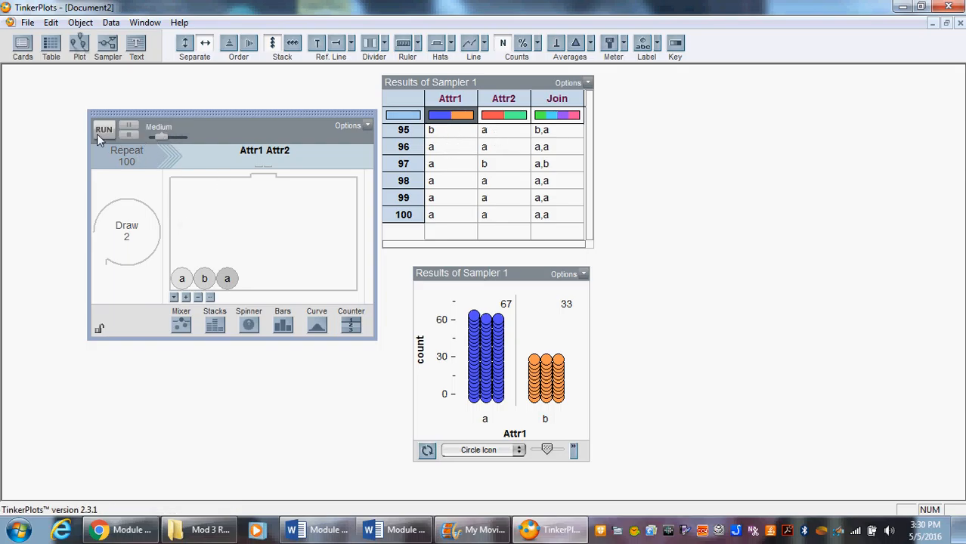
pyautogui.doubleClick(127, 162)
pyautogui.write('5')
pyautogui.click(104, 129)
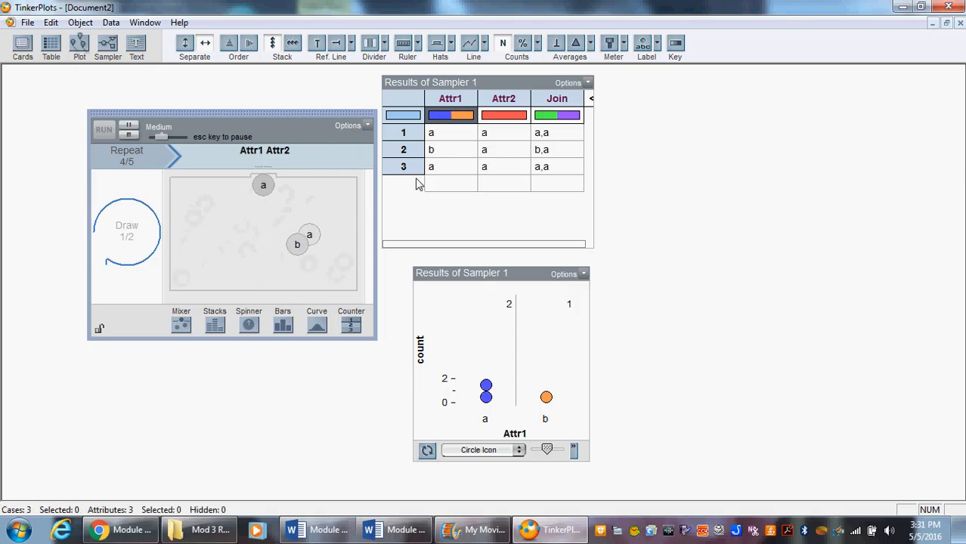
pyautogui.moveTo(154, 137); pyautogui.dragTo(153, 136)
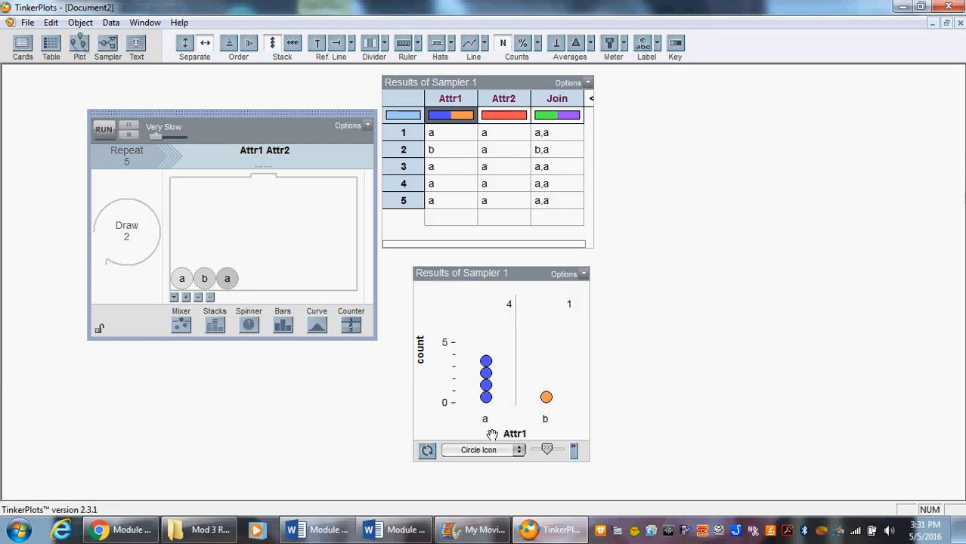
# Step: Replace Attr1 with the Join attribute on the plot's horizontal axis
pyautogui.click(554, 99)
pyautogui.moveTo(533, 386); pyautogui.dragTo(542, 421)
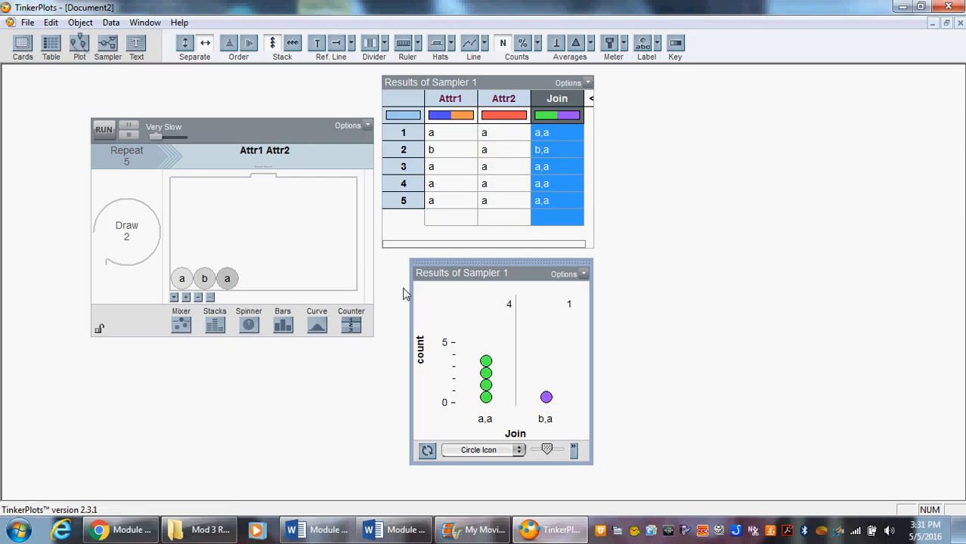
# Step: Rerun the sampler and raise its speed to Fastest
pyautogui.click(104, 132)
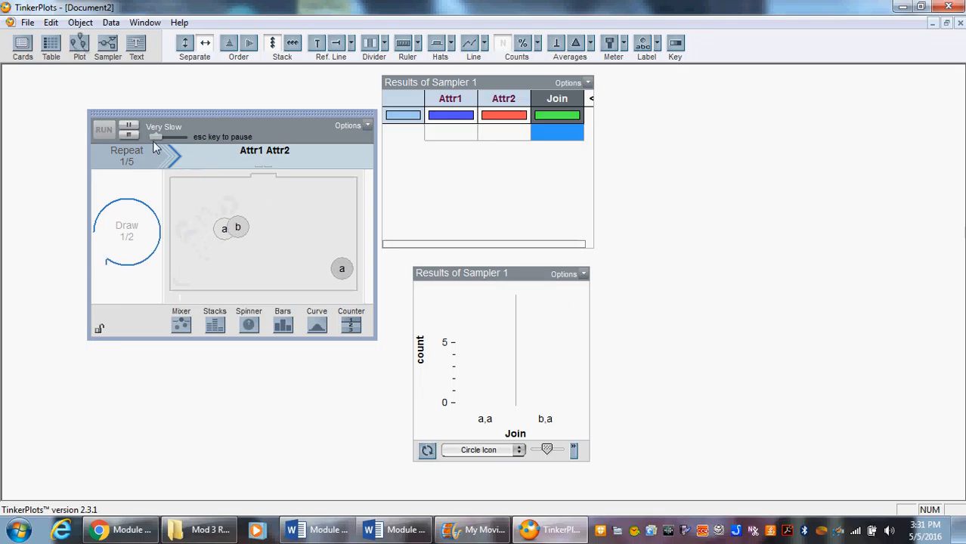
pyautogui.moveTo(155, 137); pyautogui.dragTo(160, 139)
pyautogui.moveTo(175, 140); pyautogui.dragTo(181, 141)
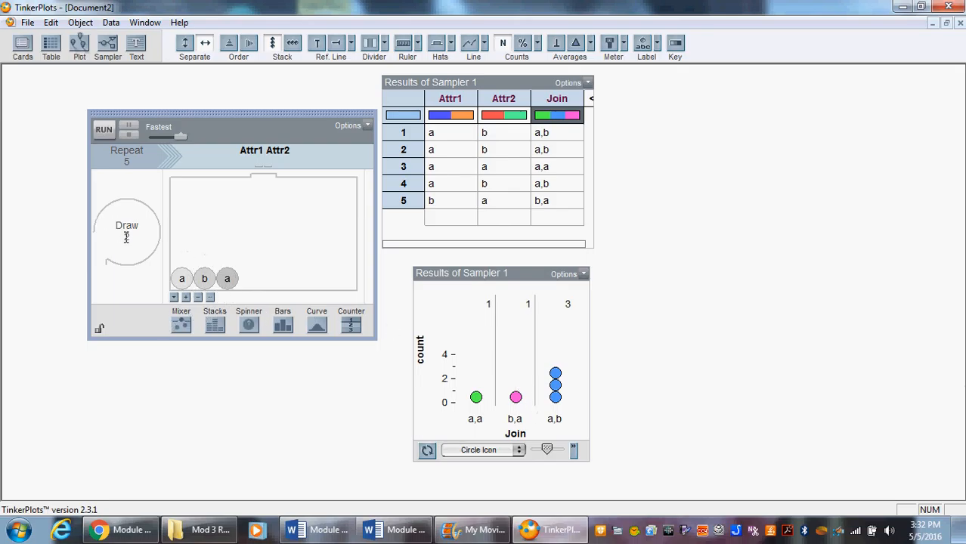
# Step: Add three more balls to the mixer and relabel the c and d balls as b
pyautogui.click(186, 298)
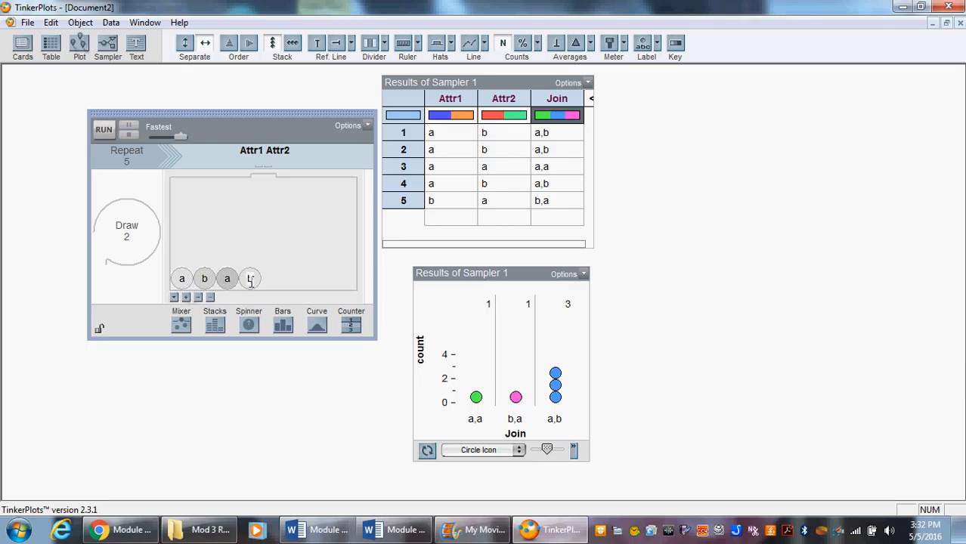
pyautogui.click(186, 298)
pyautogui.click(186, 297)
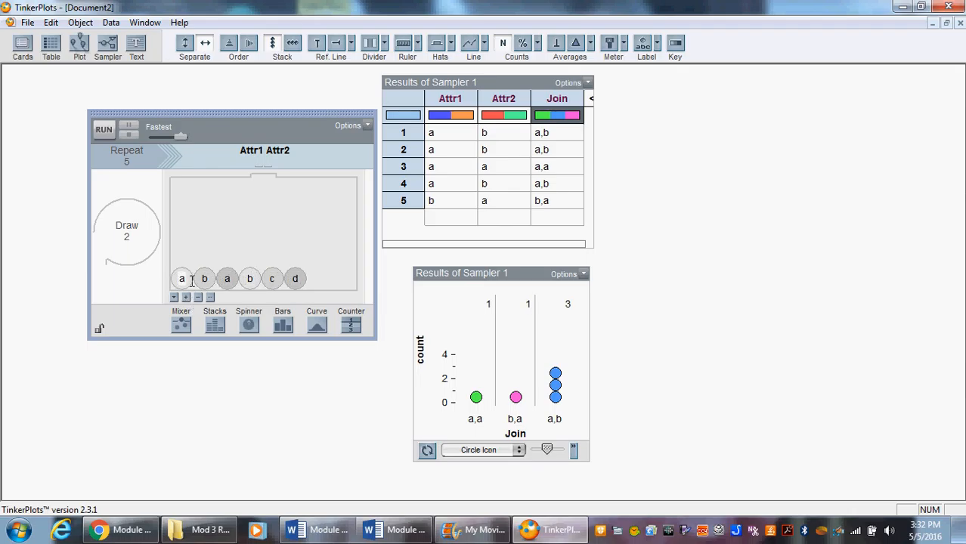
pyautogui.click(272, 279)
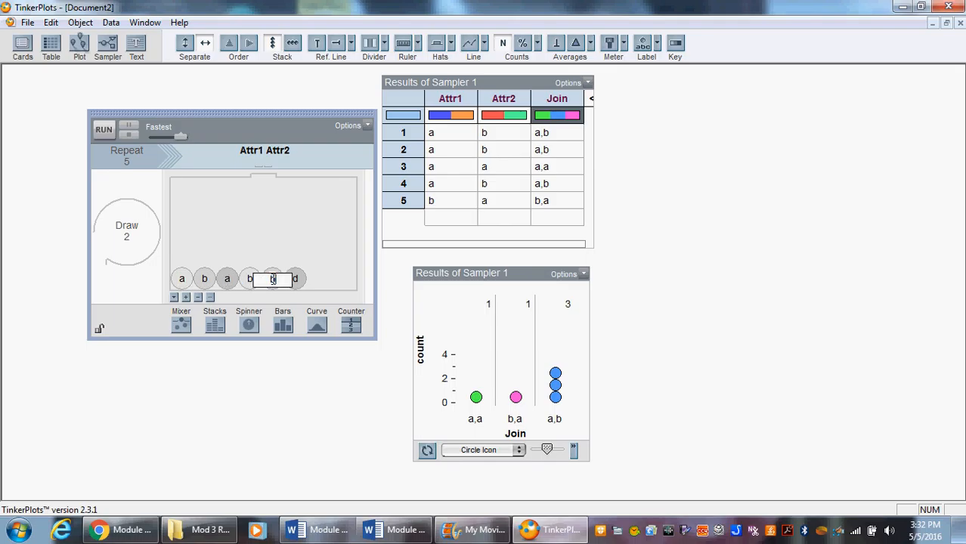
pyautogui.write('b')
pyautogui.click(296, 279)
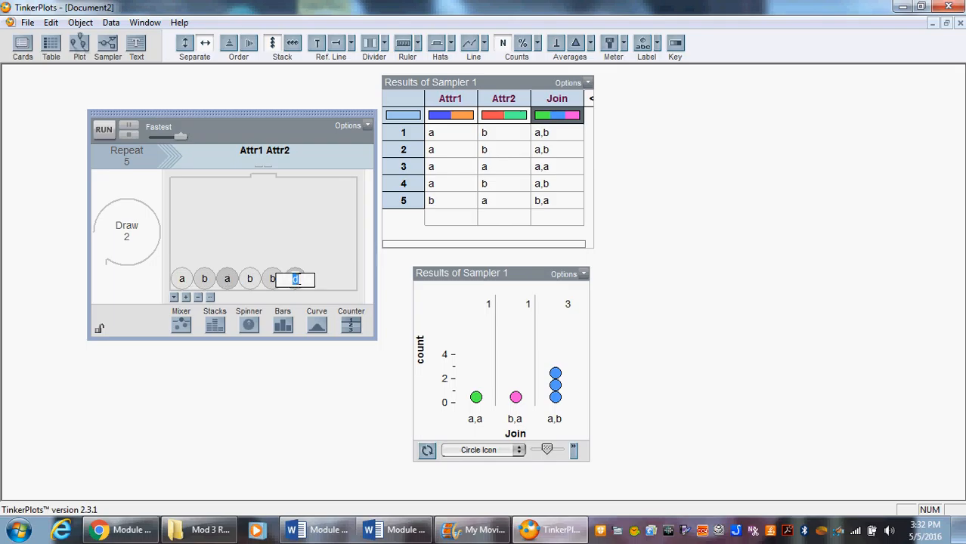
pyautogui.click(349, 242)
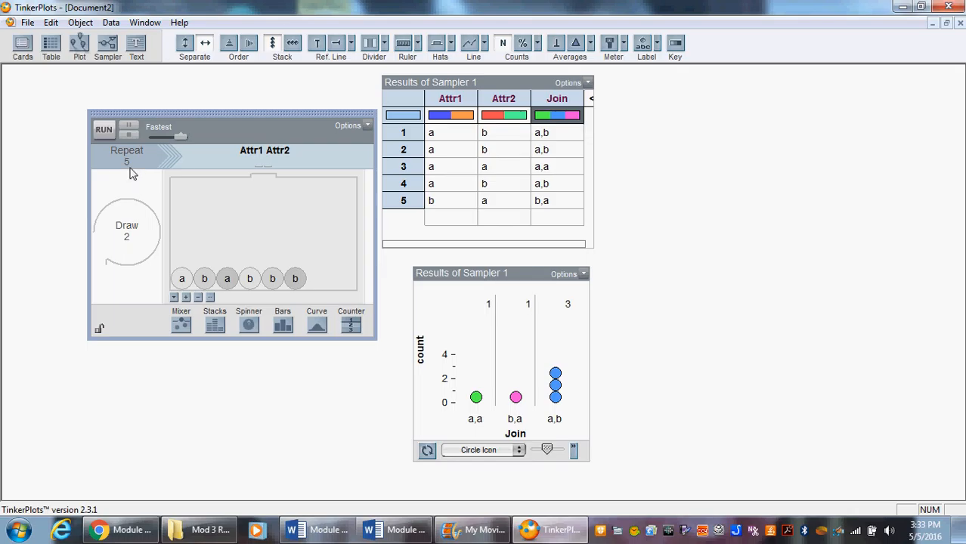
# Step: Replace the sampler's mixer with a spinner and display the percentage of each slice
pyautogui.click(255, 246)
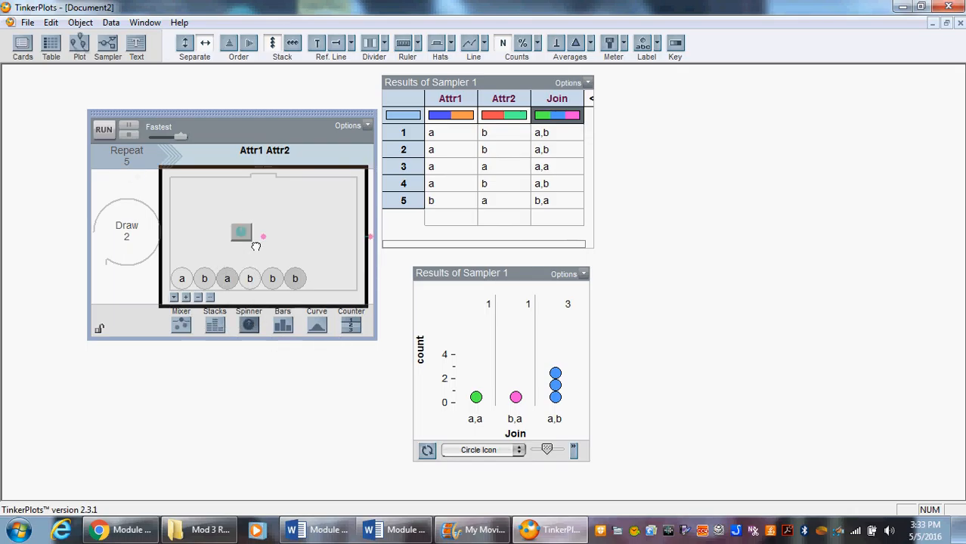
pyautogui.moveTo(255, 247); pyautogui.dragTo(255, 245)
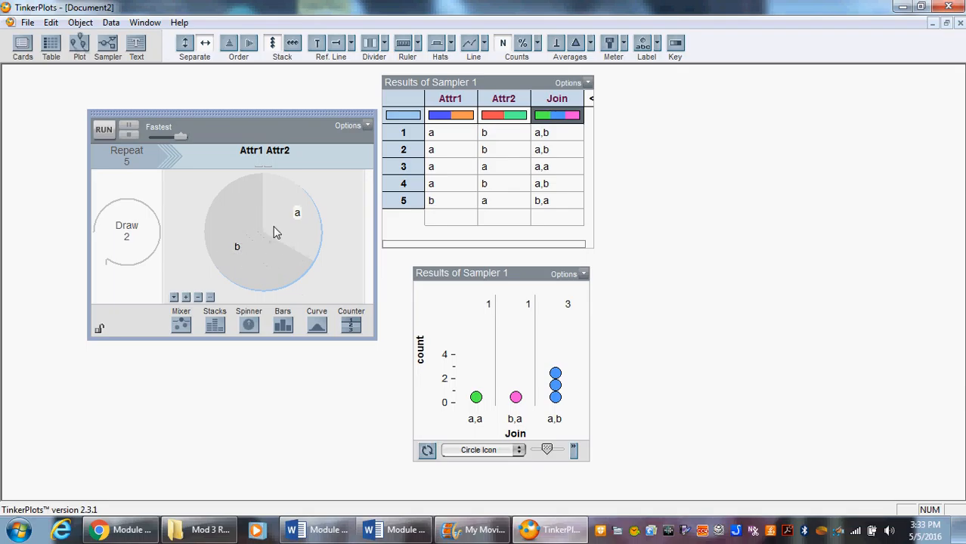
pyautogui.rightClick(273, 233)
pyautogui.click(255, 268)
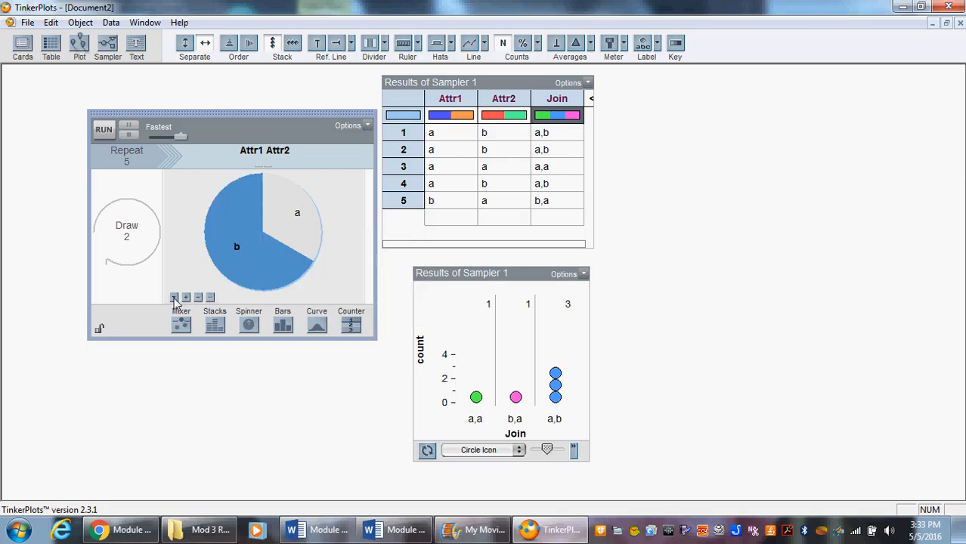
pyautogui.rightClick(174, 302)
pyautogui.click(321, 403)
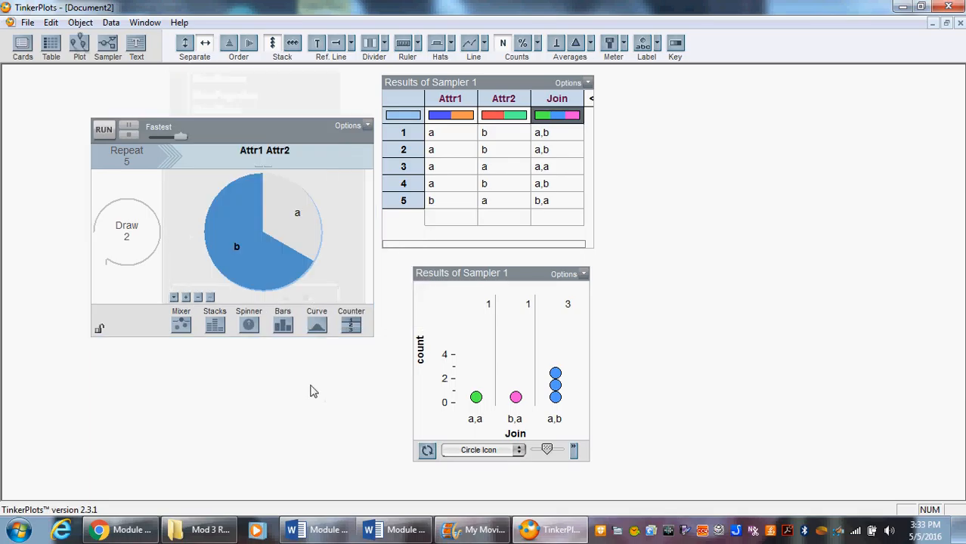
pyautogui.rightClick(175, 300)
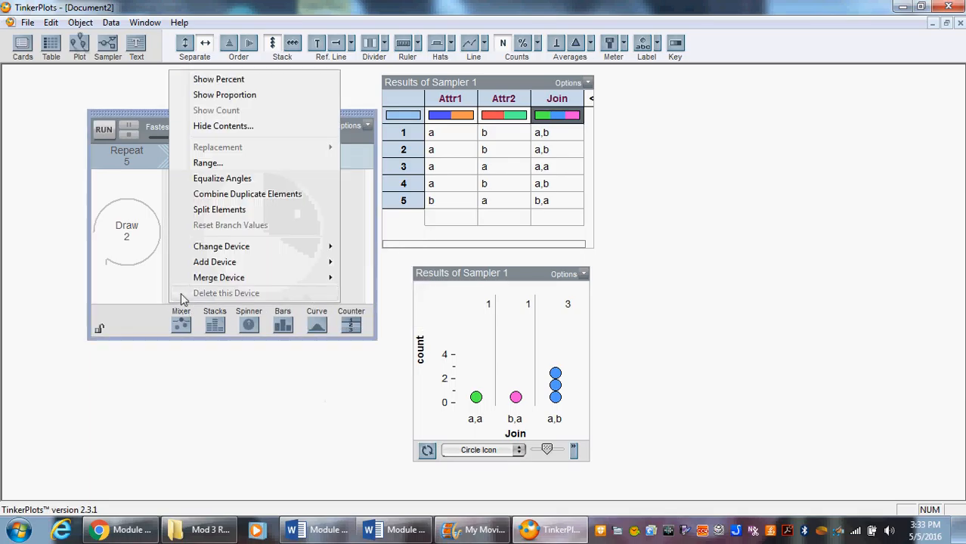
pyautogui.click(257, 80)
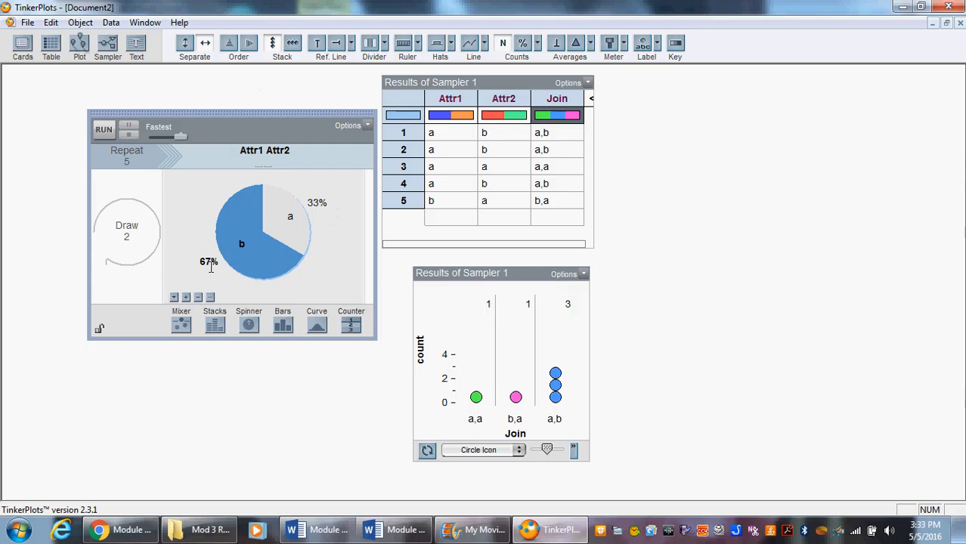
# Step: Resize the spinner's slices to about 59% for a and 41% for b
pyautogui.moveTo(282, 244); pyautogui.dragTo(236, 248)
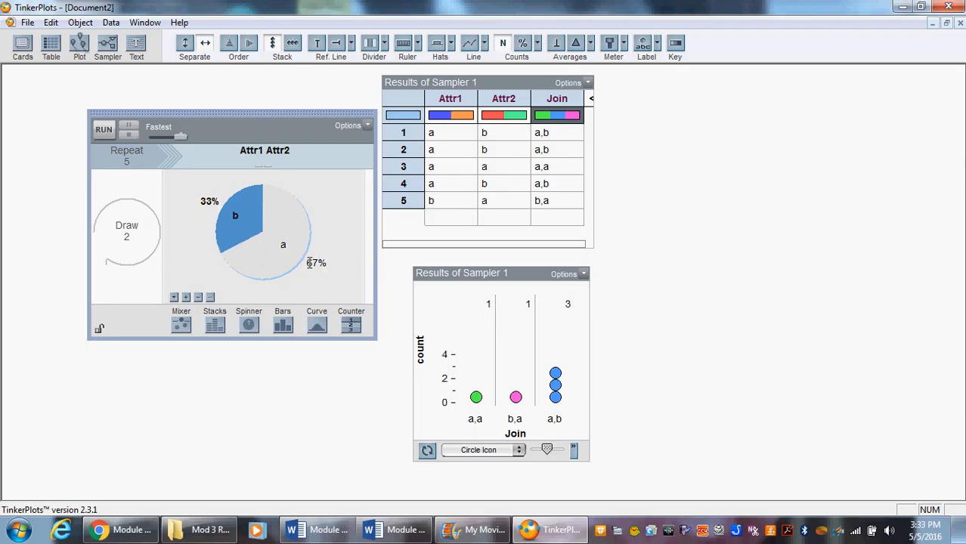
pyautogui.moveTo(232, 247); pyautogui.dragTo(254, 262)
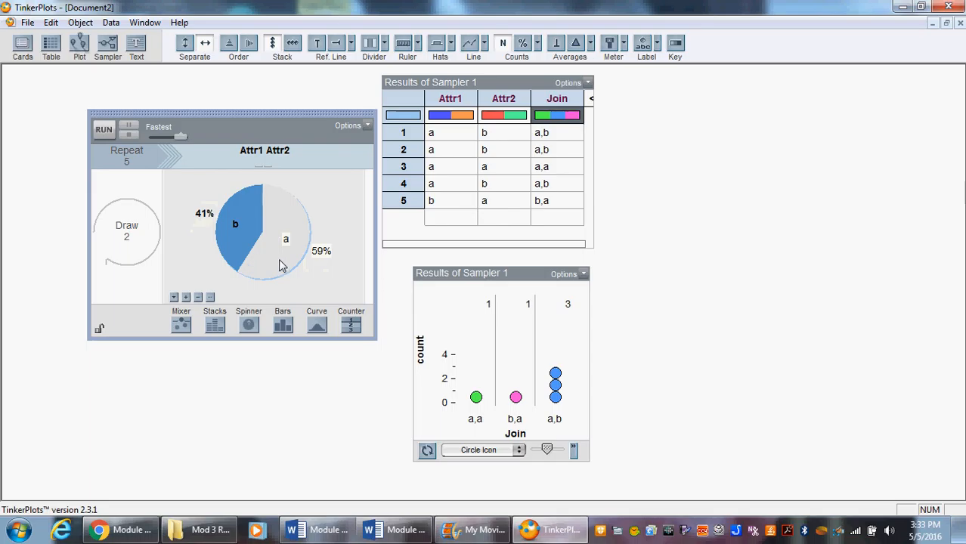
# Step: Equalize the angles of the spinner's slices so a and b each take 50%
pyautogui.click(173, 297)
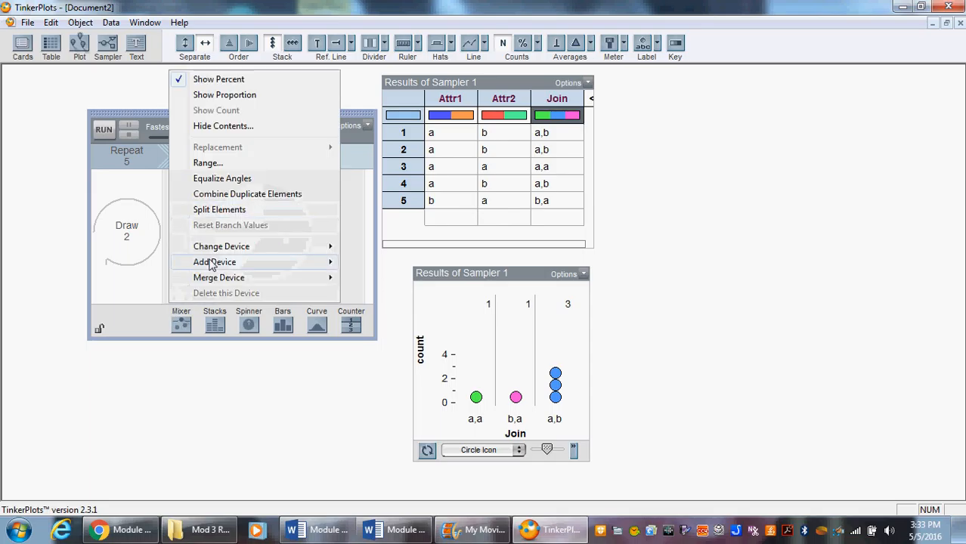
pyautogui.click(222, 180)
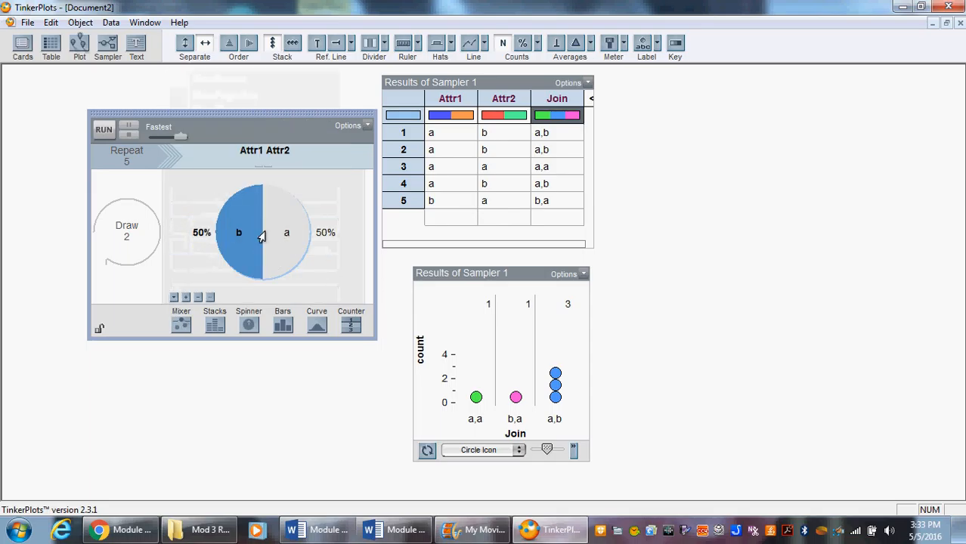
# Step: Add three more slices, c, d and e, to the spinner
pyautogui.click(186, 298)
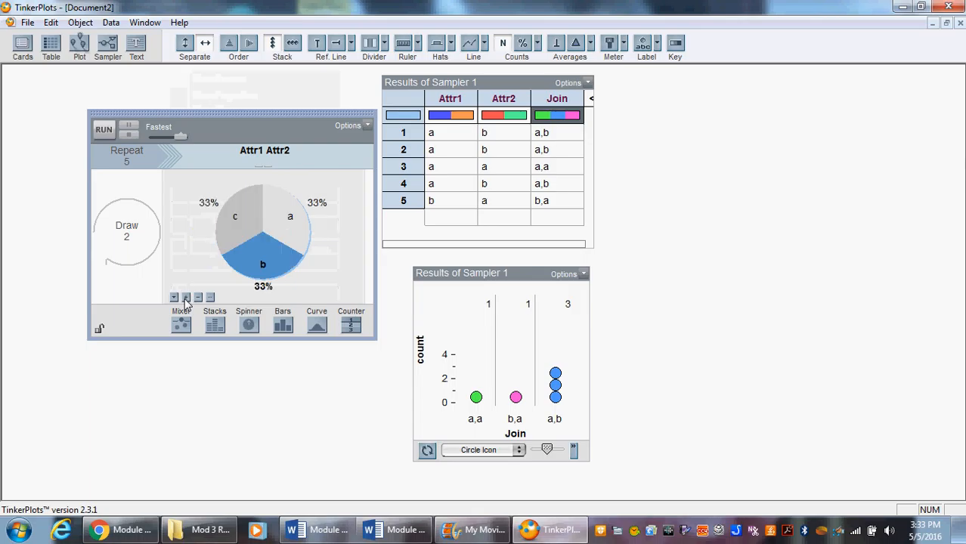
pyautogui.click(186, 298)
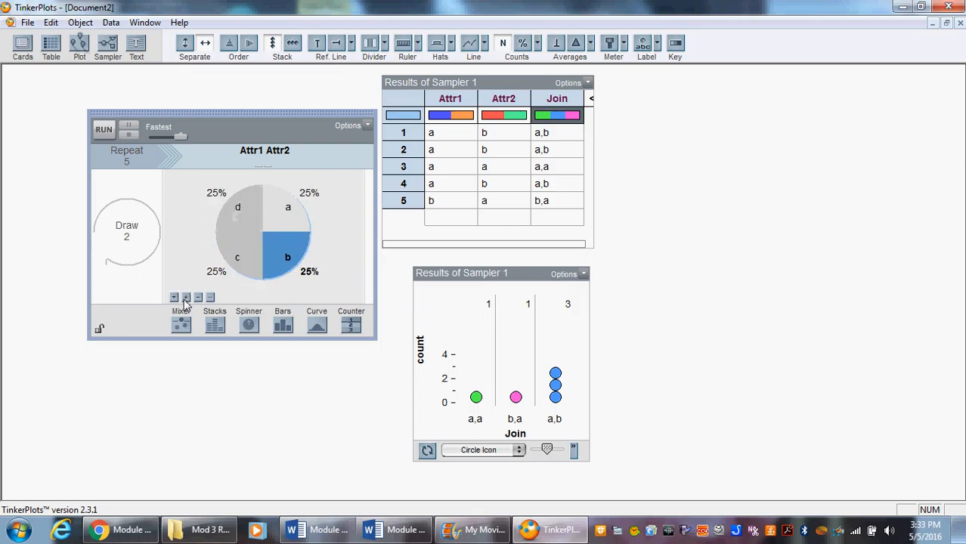
pyautogui.click(186, 298)
# Step: Resize several spinner slices unevenly and equalize the angles so all five slices take 20% each
pyautogui.moveTo(297, 225); pyautogui.dragTo(296, 239)
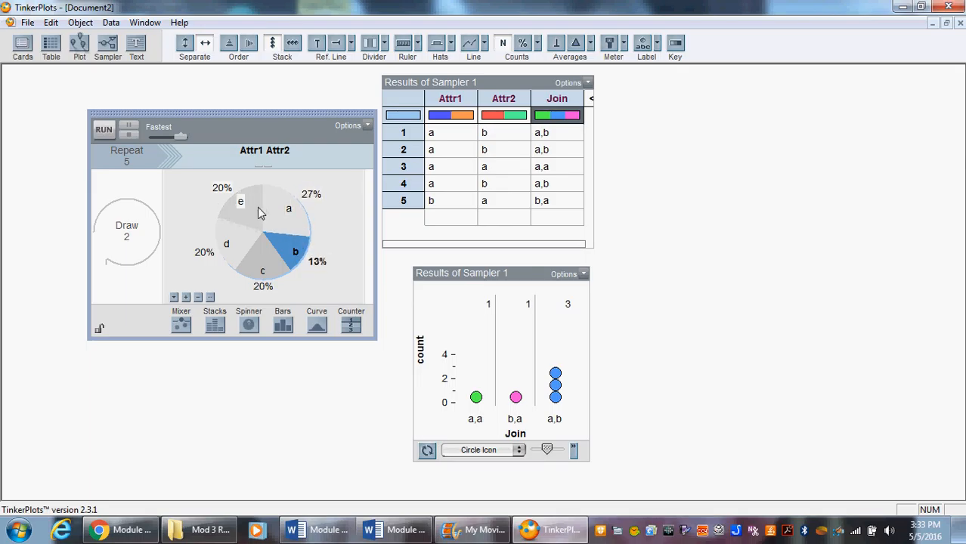
pyautogui.moveTo(262, 207); pyautogui.dragTo(280, 211)
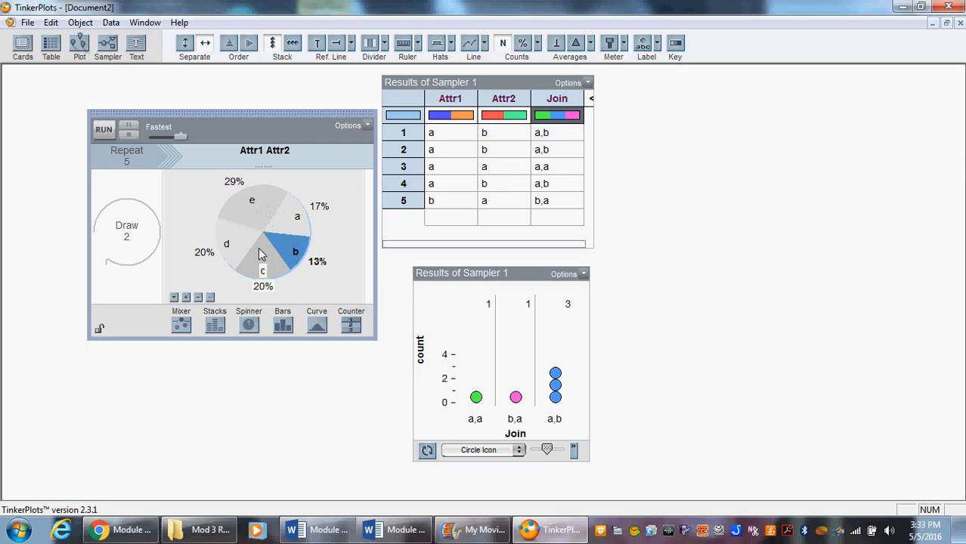
pyautogui.click(175, 297)
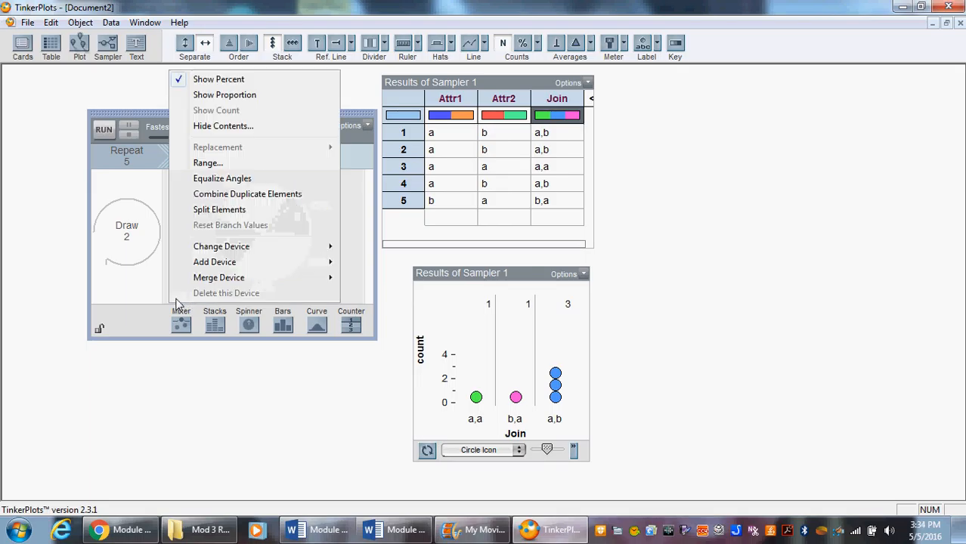
pyautogui.click(248, 180)
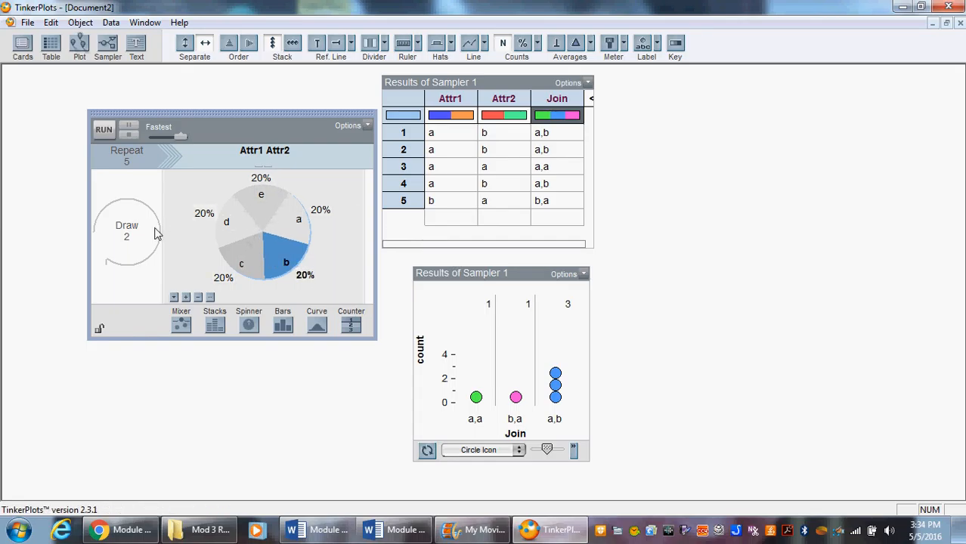
# Step: Set the sampler to 1 draw per repeat and run it once at Fastest and once at Medium speed
pyautogui.click(130, 237)
pyautogui.press('Return')
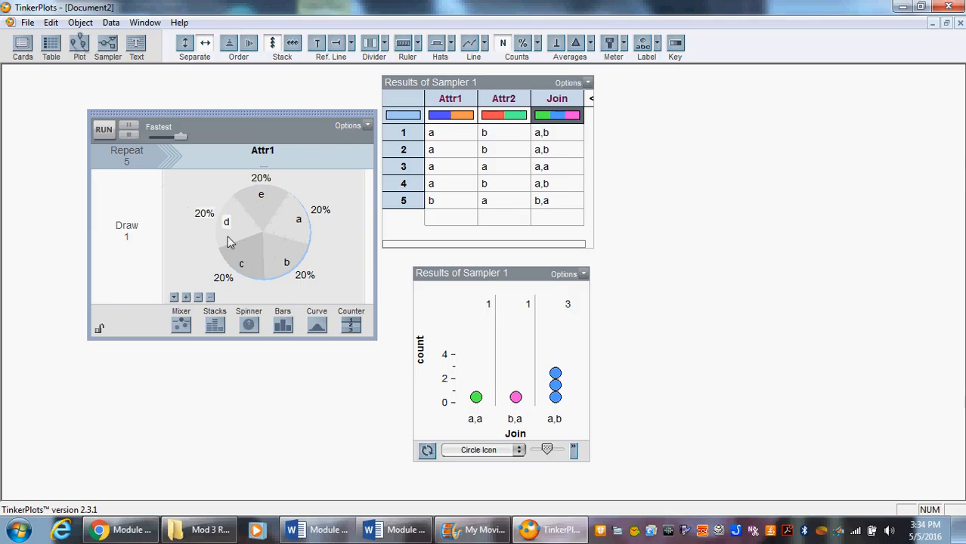
pyautogui.click(103, 130)
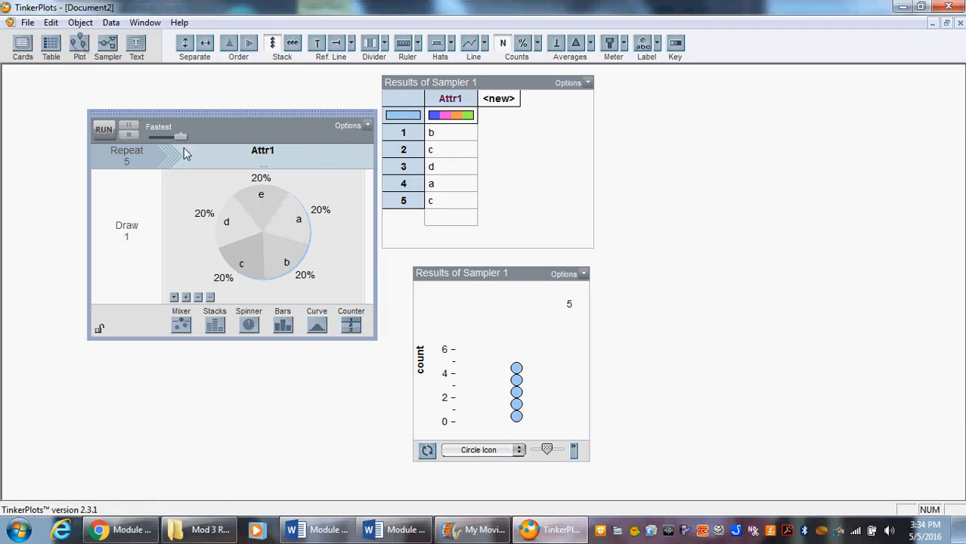
pyautogui.click(104, 130)
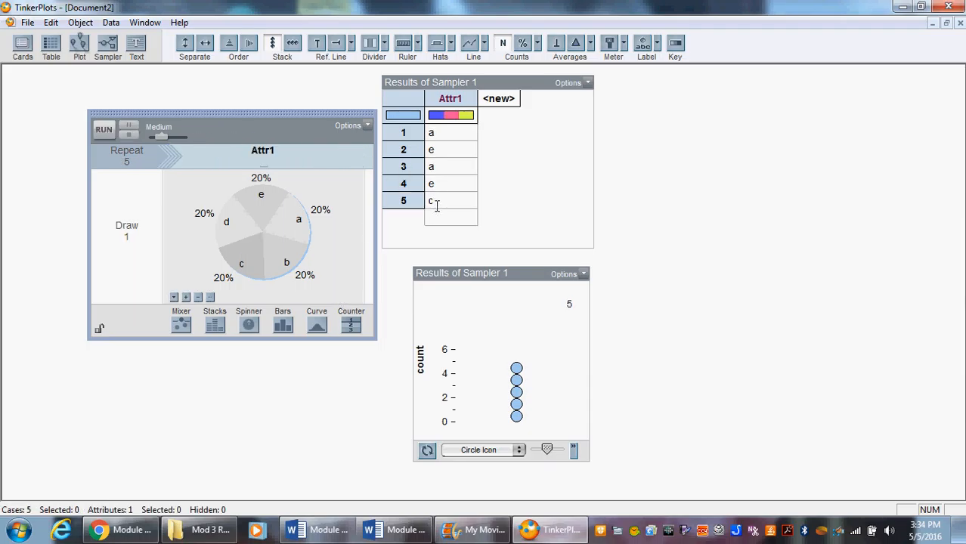
# Step: Plot Attr1 on the horizontal axis of the results plot, separated into its letter categories
pyautogui.click(451, 99)
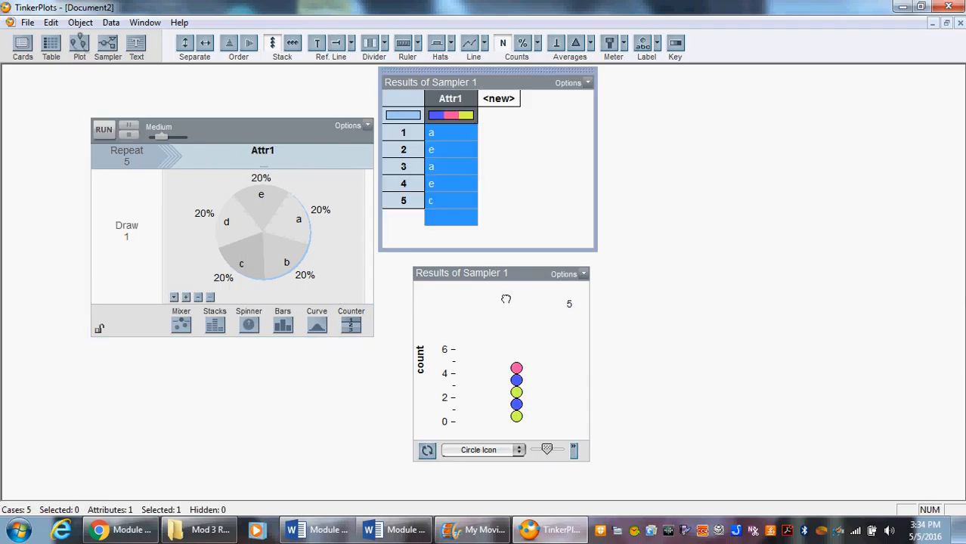
pyautogui.moveTo(522, 415); pyautogui.dragTo(559, 431)
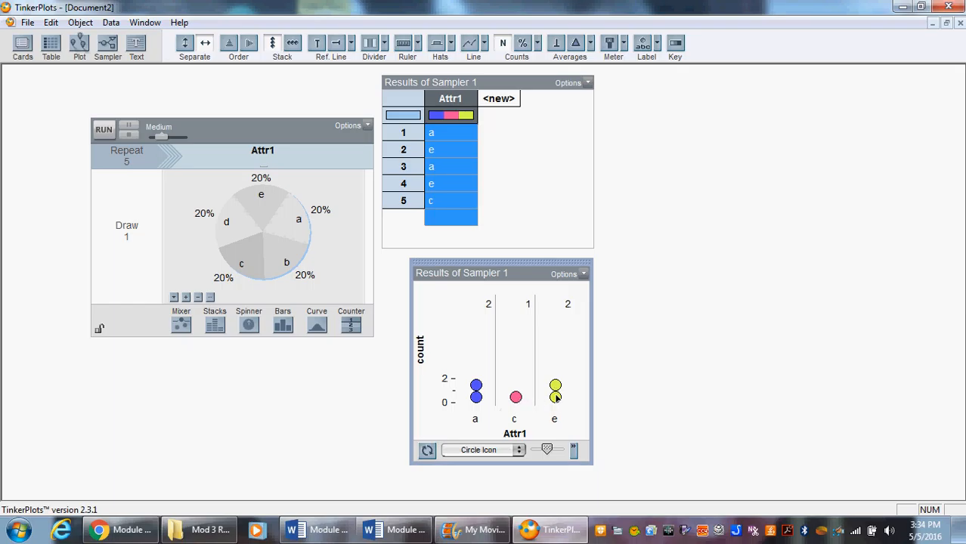
# Step: Set the sampler to 500 repeats and run it at the Fastest speed
pyautogui.click(131, 165)
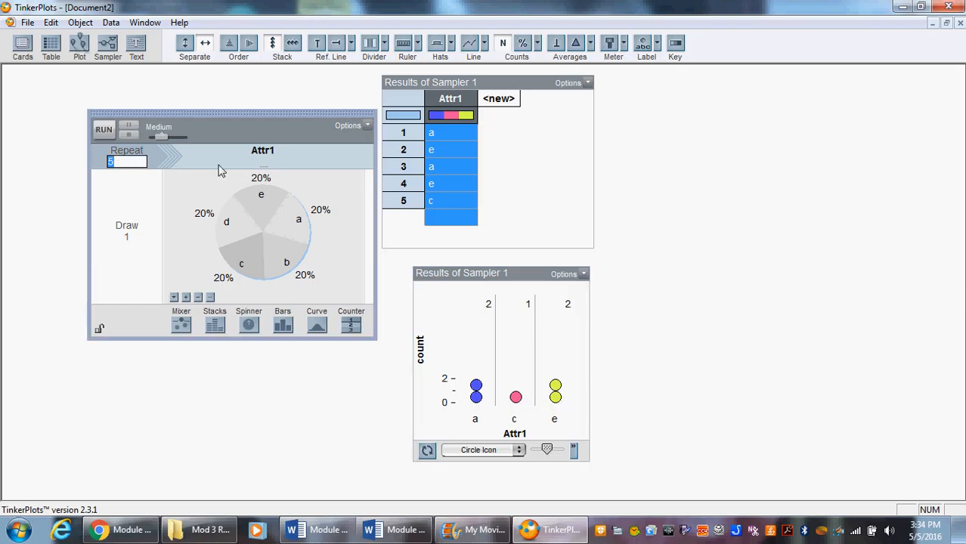
pyautogui.press('Return')
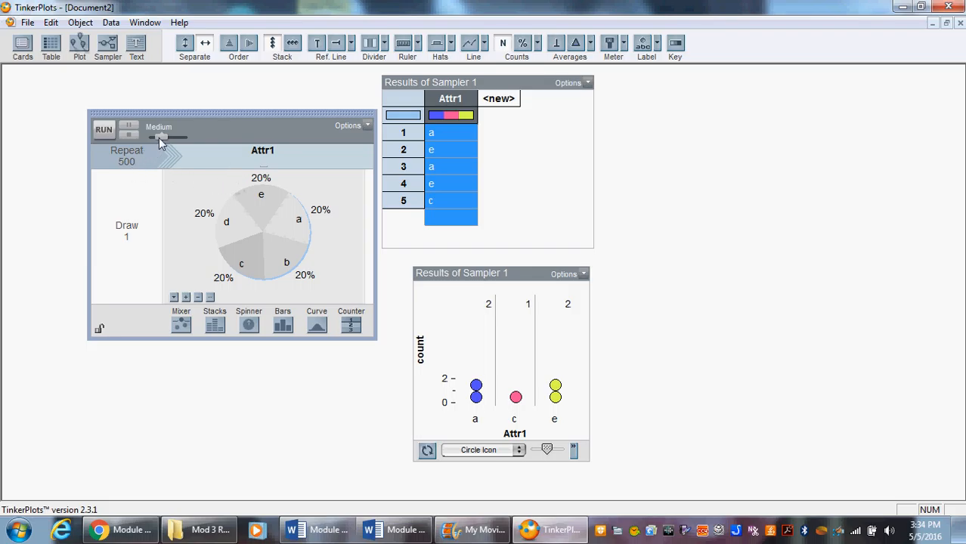
pyautogui.click(104, 129)
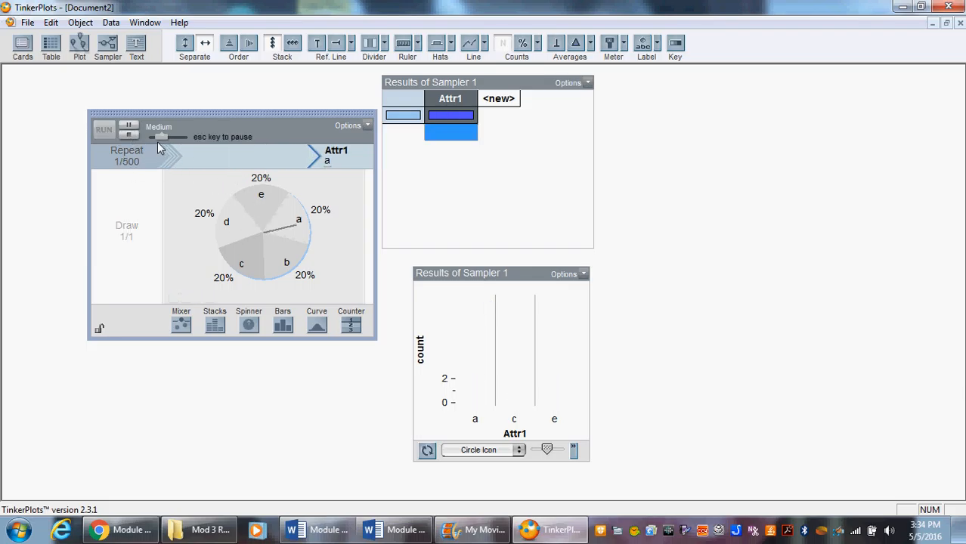
pyautogui.moveTo(161, 138); pyautogui.dragTo(183, 137)
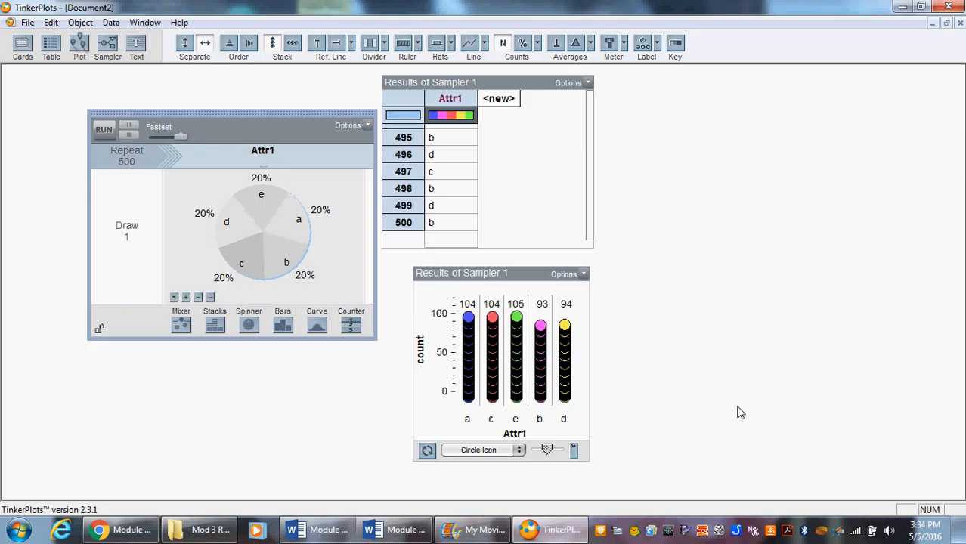
# Step: Make the results plot taller and place category b ahead of c on the Attr1 axis
pyautogui.click(469, 322)
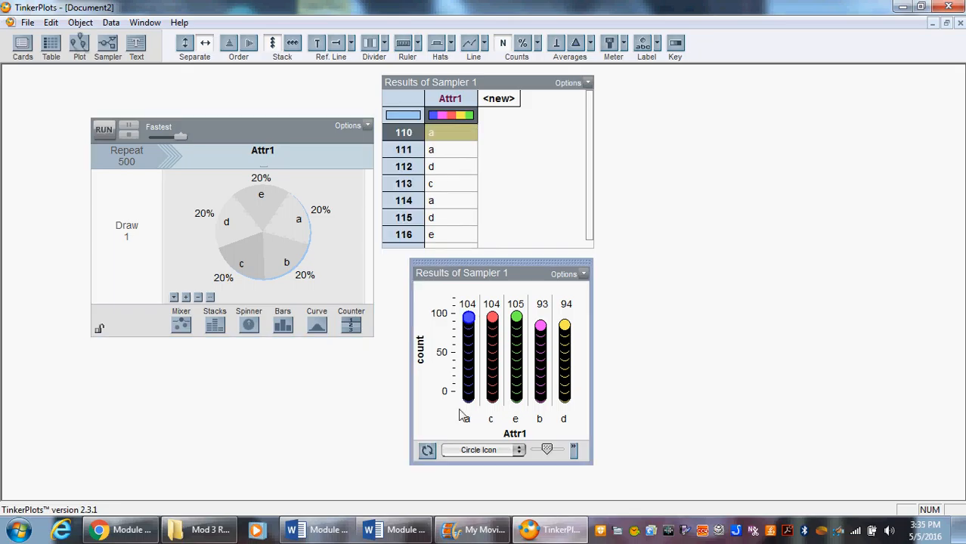
pyautogui.moveTo(545, 399); pyautogui.dragTo(508, 387)
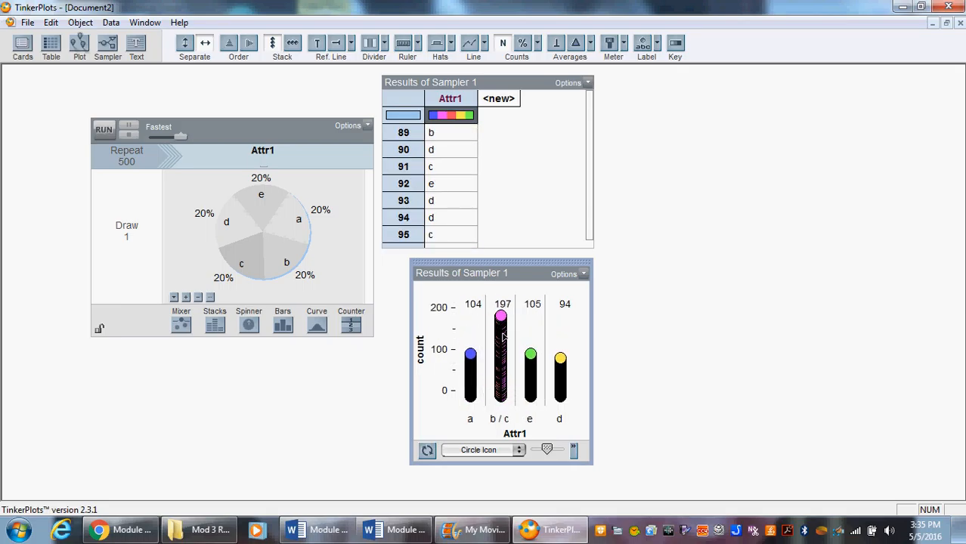
pyautogui.moveTo(520, 464); pyautogui.dragTo(520, 500)
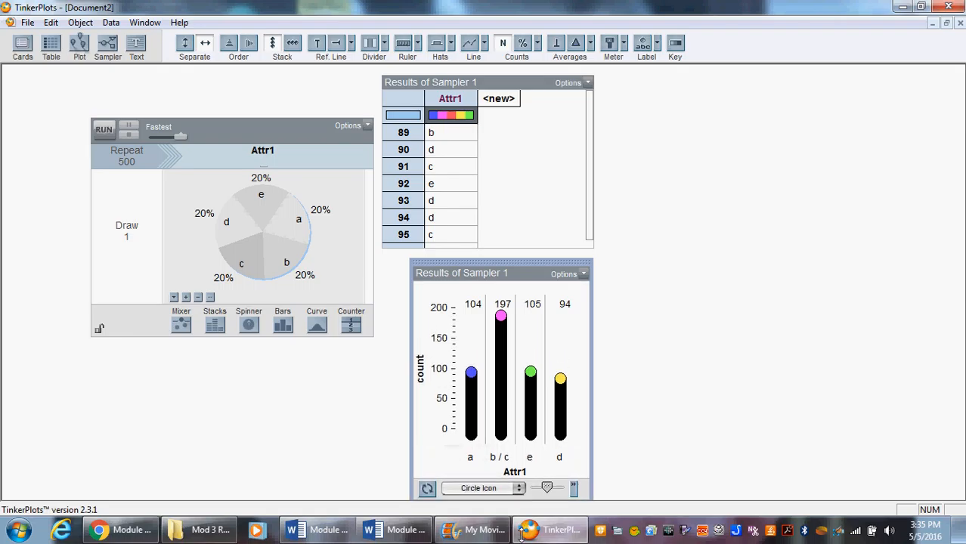
pyautogui.click(499, 368)
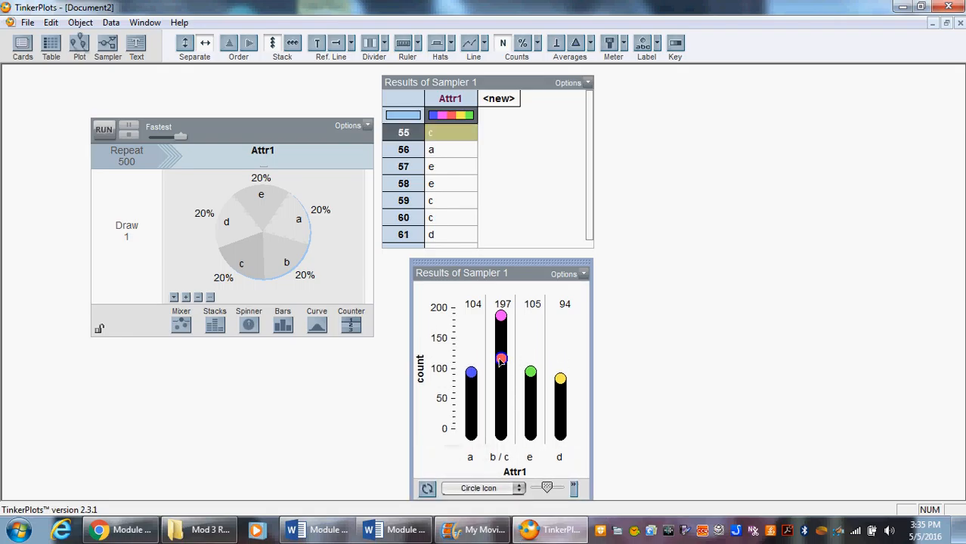
pyautogui.moveTo(500, 362); pyautogui.dragTo(514, 361)
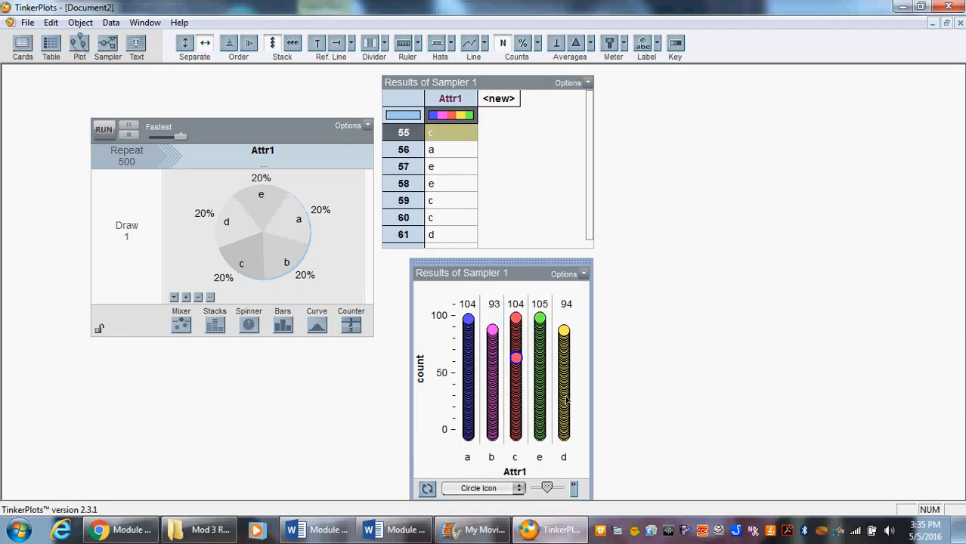
# Step: Place category d ahead of e on the Attr1 axis and run the sampler again with 500 repeats
pyautogui.moveTo(565, 401); pyautogui.dragTo(539, 318)
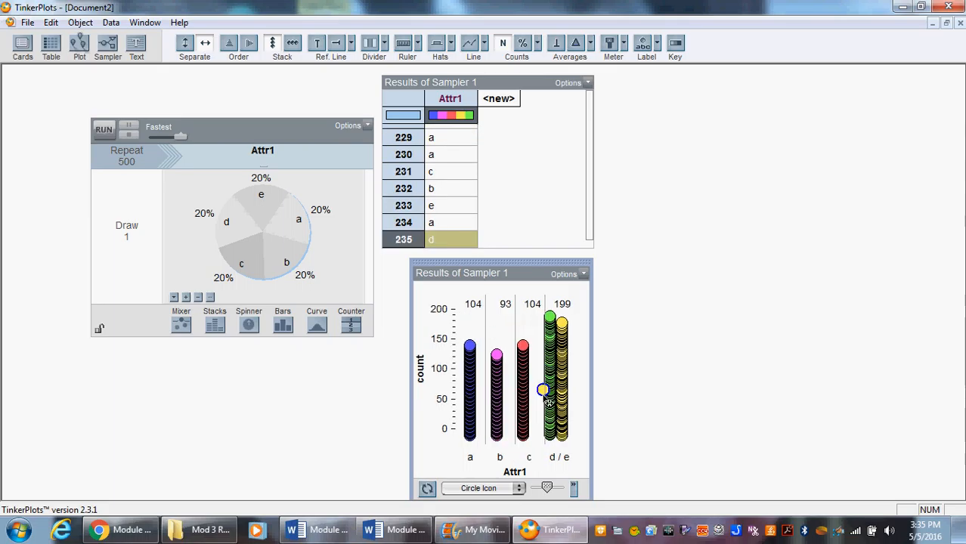
pyautogui.click(560, 316)
pyautogui.moveTo(560, 317); pyautogui.dragTo(573, 316)
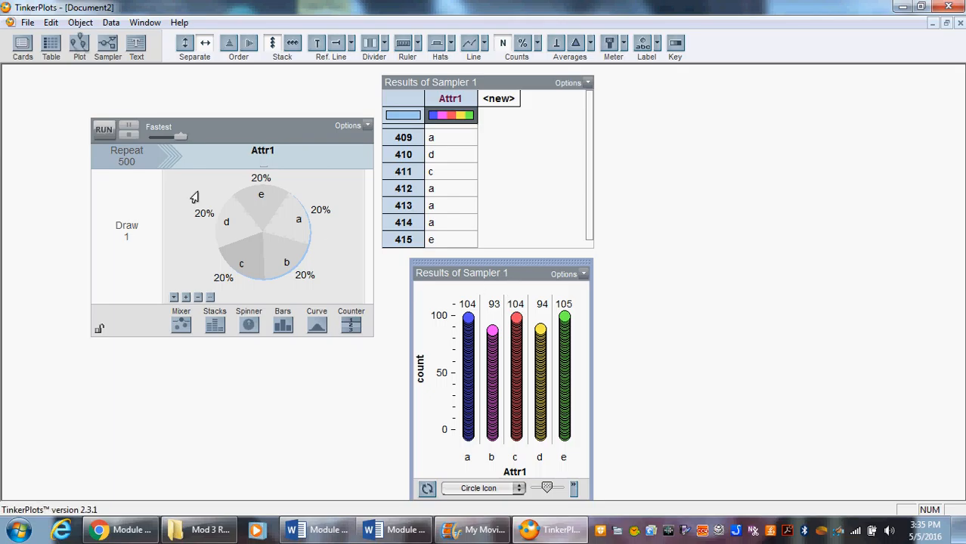
pyautogui.click(103, 130)
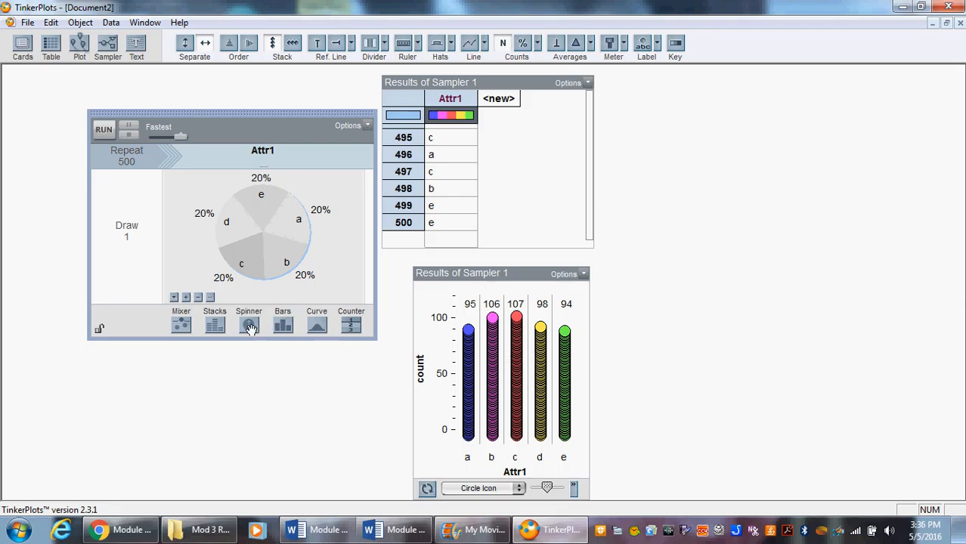
# Step: Add a second spinner, Attr2, after the first one and give it two slices
pyautogui.moveTo(249, 325); pyautogui.dragTo(365, 282)
pyautogui.moveTo(188, 239)
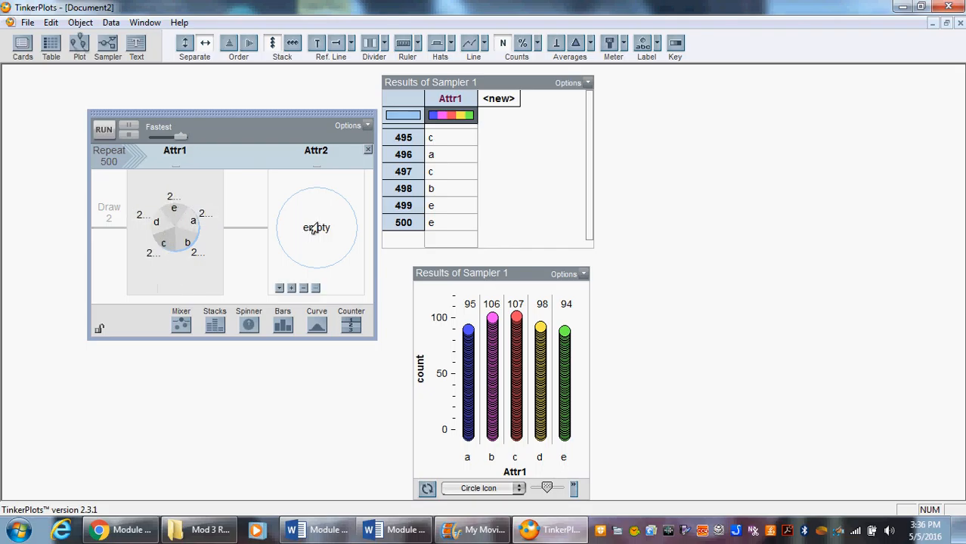
pyautogui.click(292, 289)
pyautogui.click(292, 289)
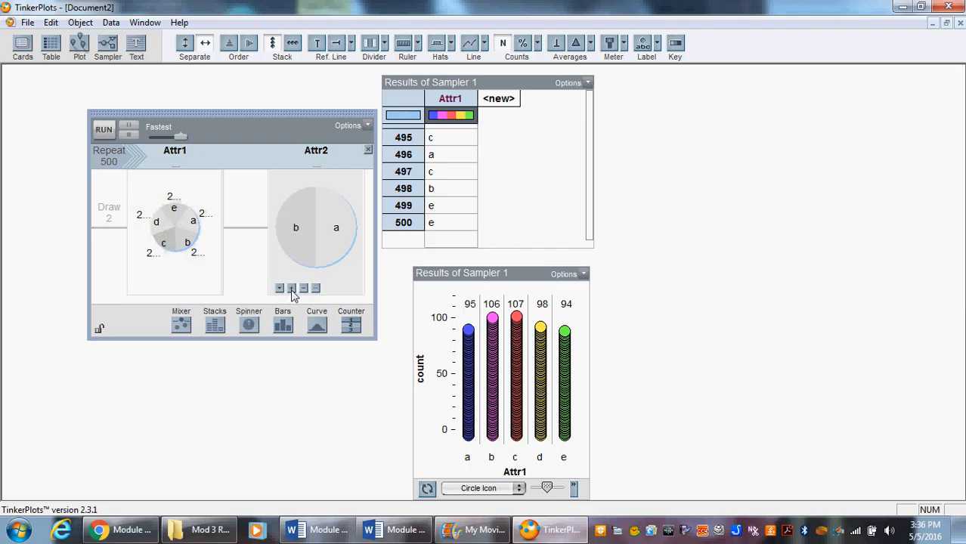
# Step: Label the Attr2 spinner's slices Cardinals and Royals and equalize their angles
pyautogui.doubleClick(336, 227)
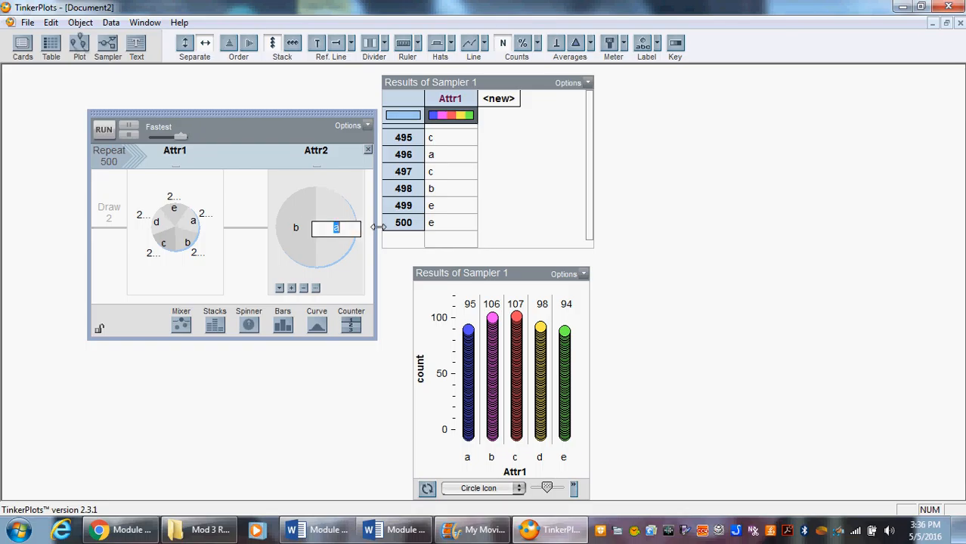
pyautogui.doubleClick(298, 228)
pyautogui.write('2')
pyautogui.press('Return')
pyautogui.doubleClick(337, 228)
pyautogui.write('Cardinals')
pyautogui.doubleClick(297, 229)
pyautogui.write('Royals')
pyautogui.press('Return')
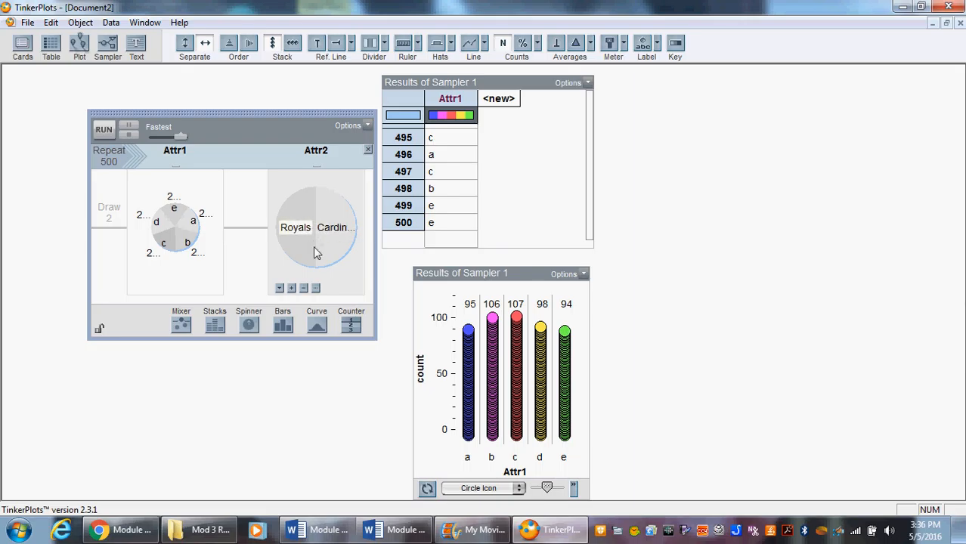
pyautogui.rightClick(285, 293)
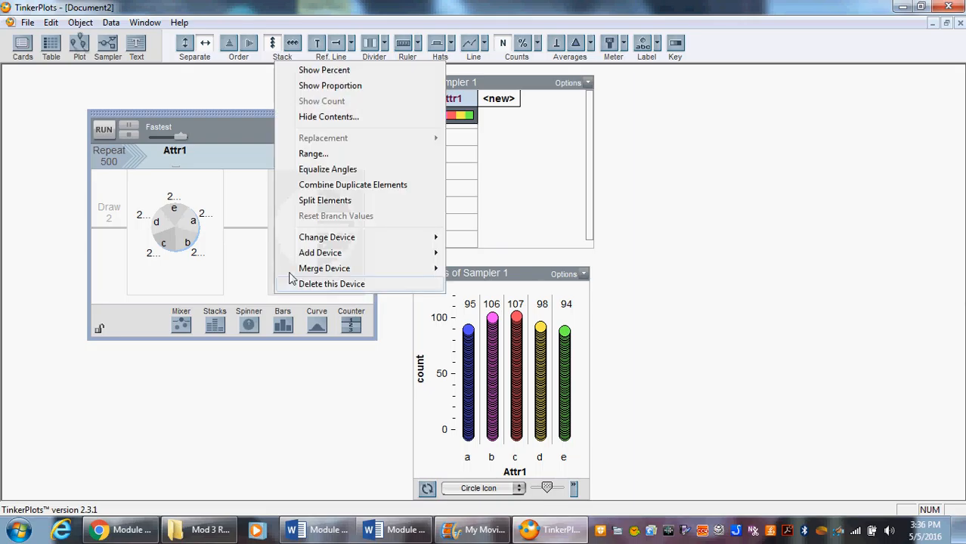
pyautogui.click(327, 169)
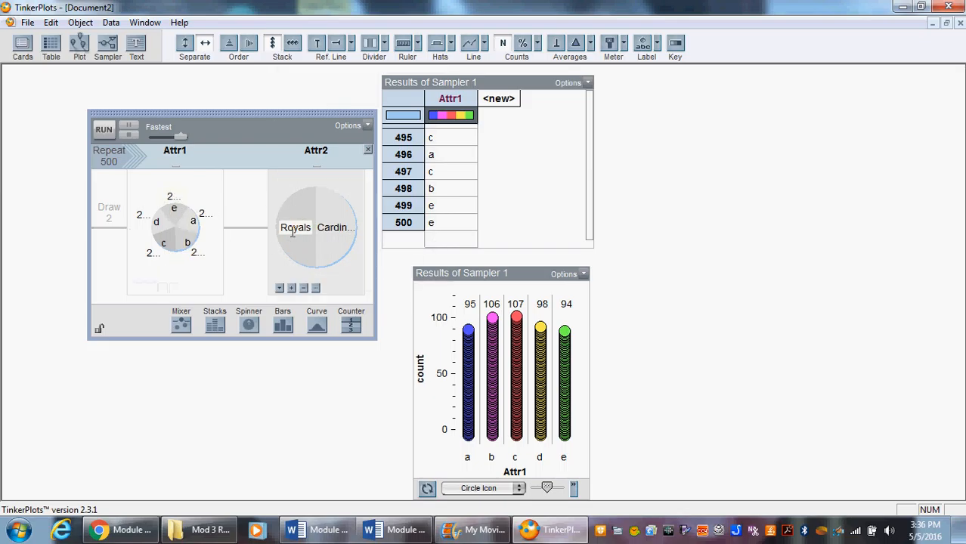
# Step: Set the two-spinner sampler to 5 repeats and run it at Medium speed
pyautogui.click(115, 162)
pyautogui.write('5')
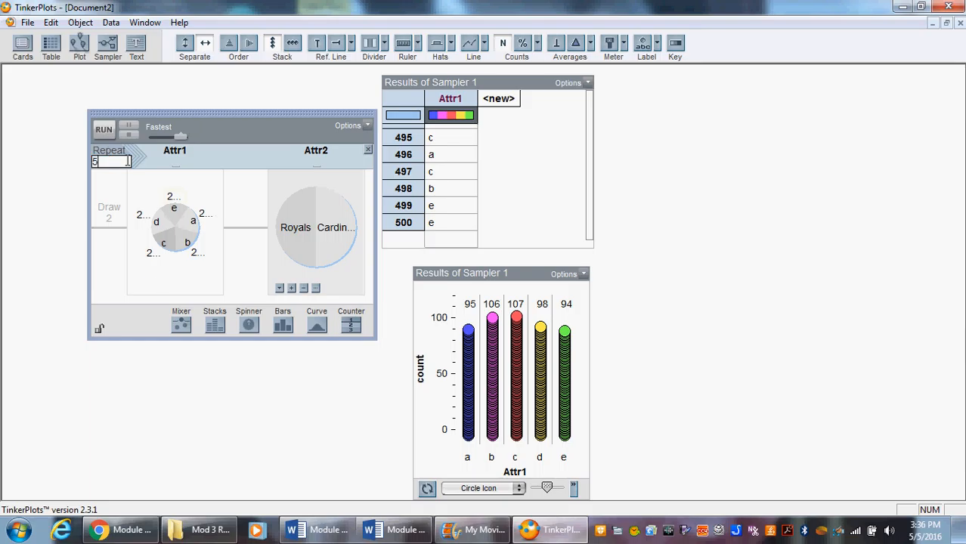
pyautogui.moveTo(179, 138); pyautogui.dragTo(171, 137)
pyautogui.click(109, 215)
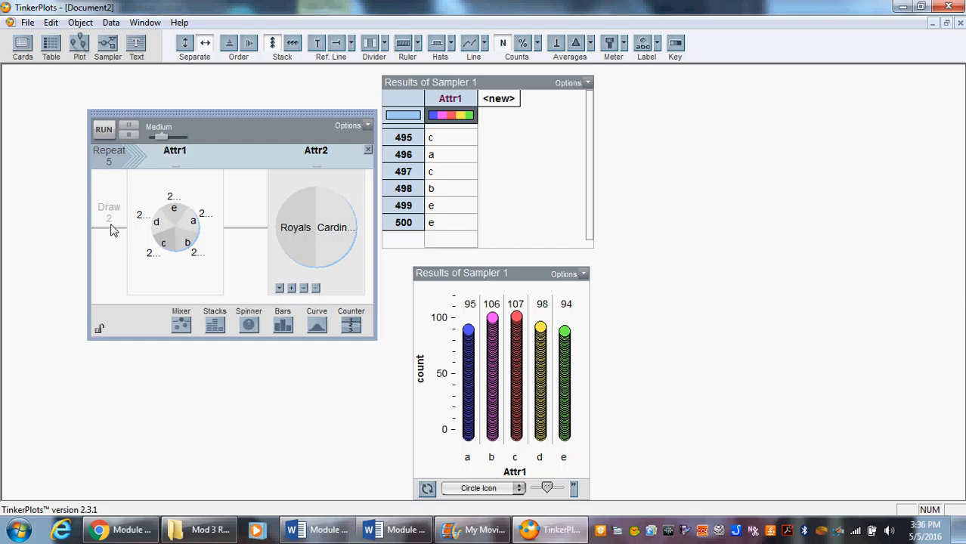
pyautogui.click(106, 129)
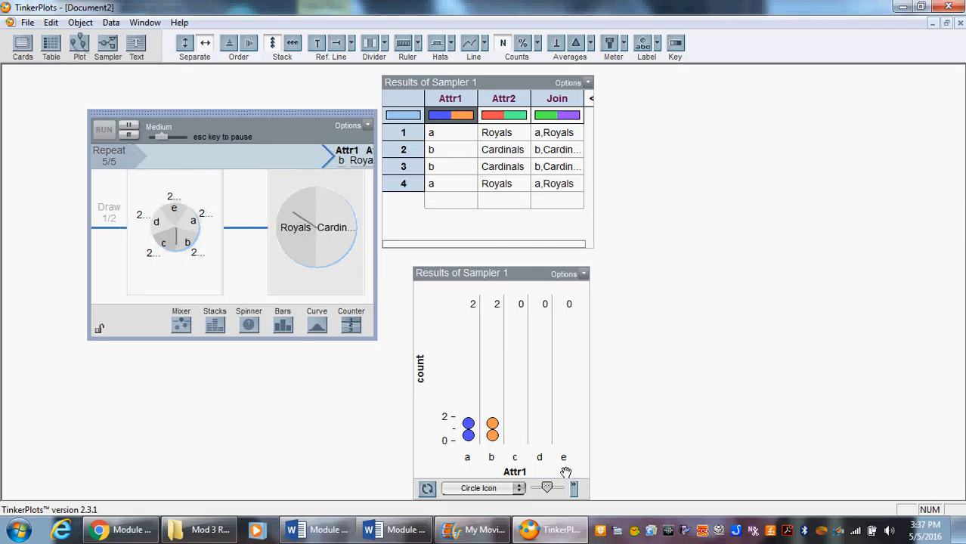
# Step: Plot the Join attribute on the horizontal axis in place of Attr1
pyautogui.click(557, 99)
pyautogui.moveTo(514, 409); pyautogui.dragTo(515, 459)
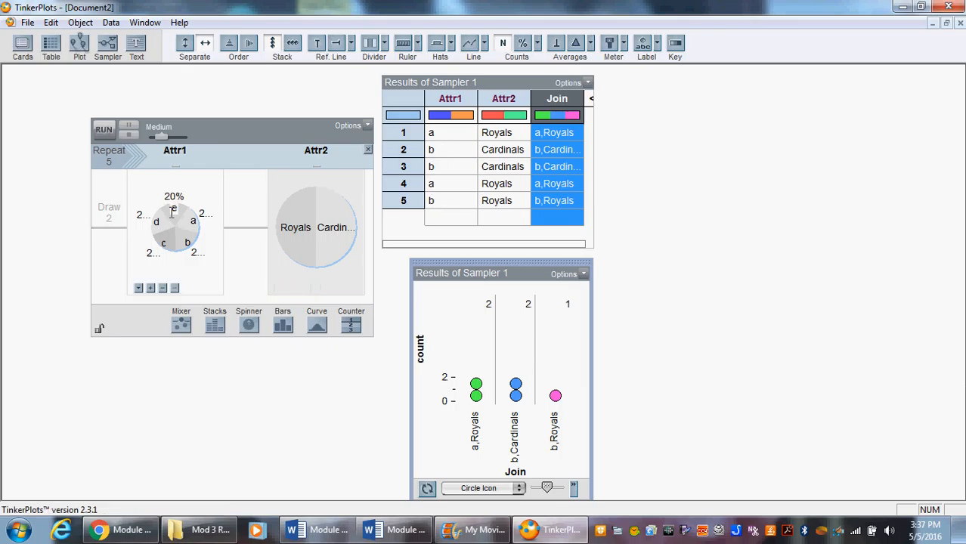
# Step: Set the two-spinner sampler to 500 repeats and run it at the Fastest speed
pyautogui.click(117, 162)
pyautogui.write('500')
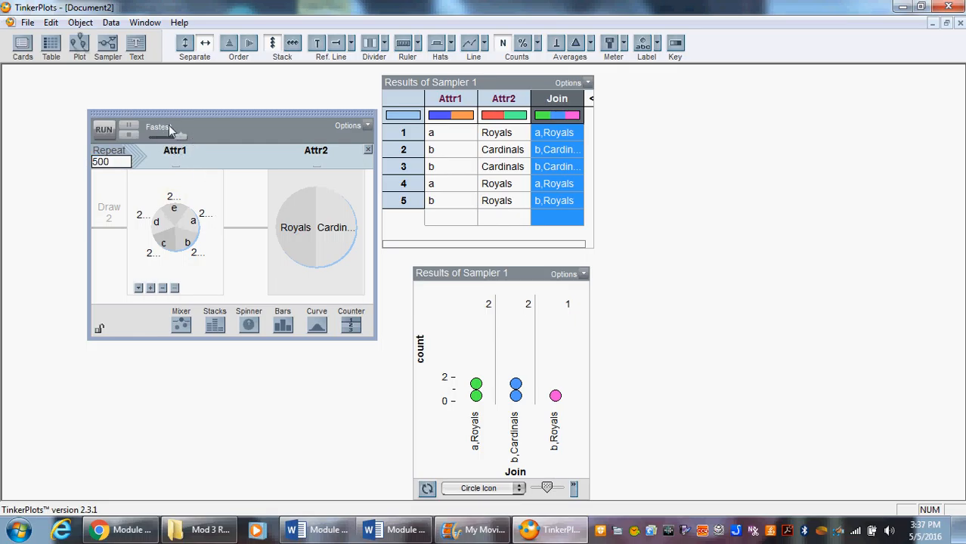
pyautogui.click(104, 129)
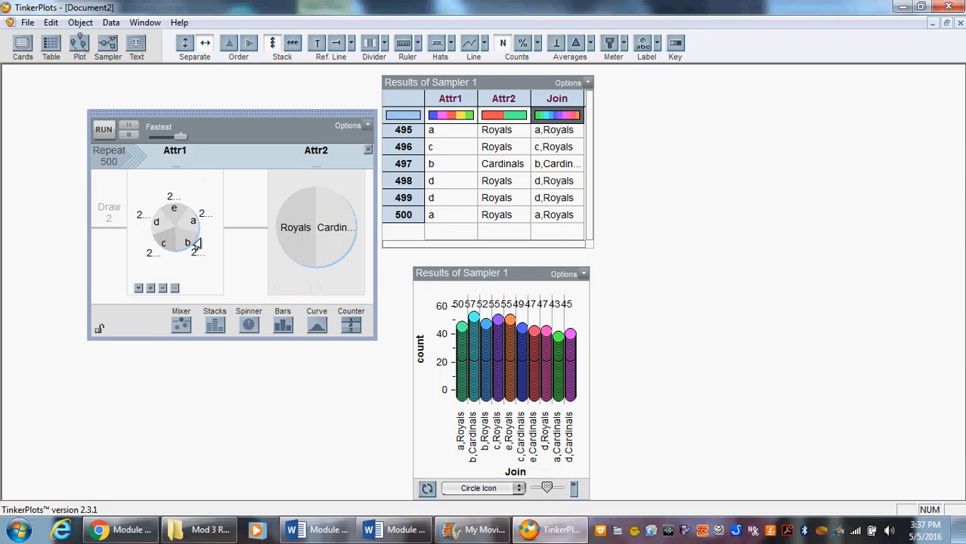
pyautogui.moveTo(185, 230)
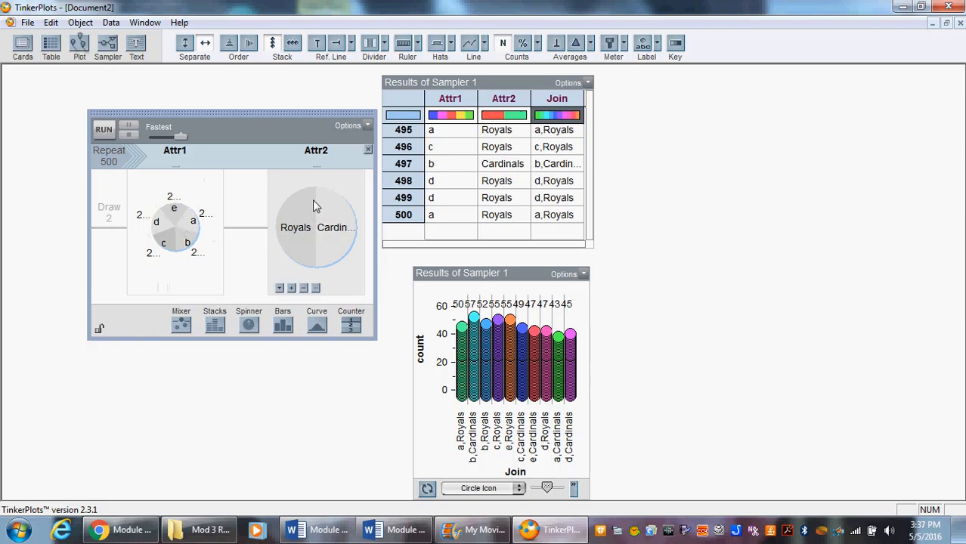